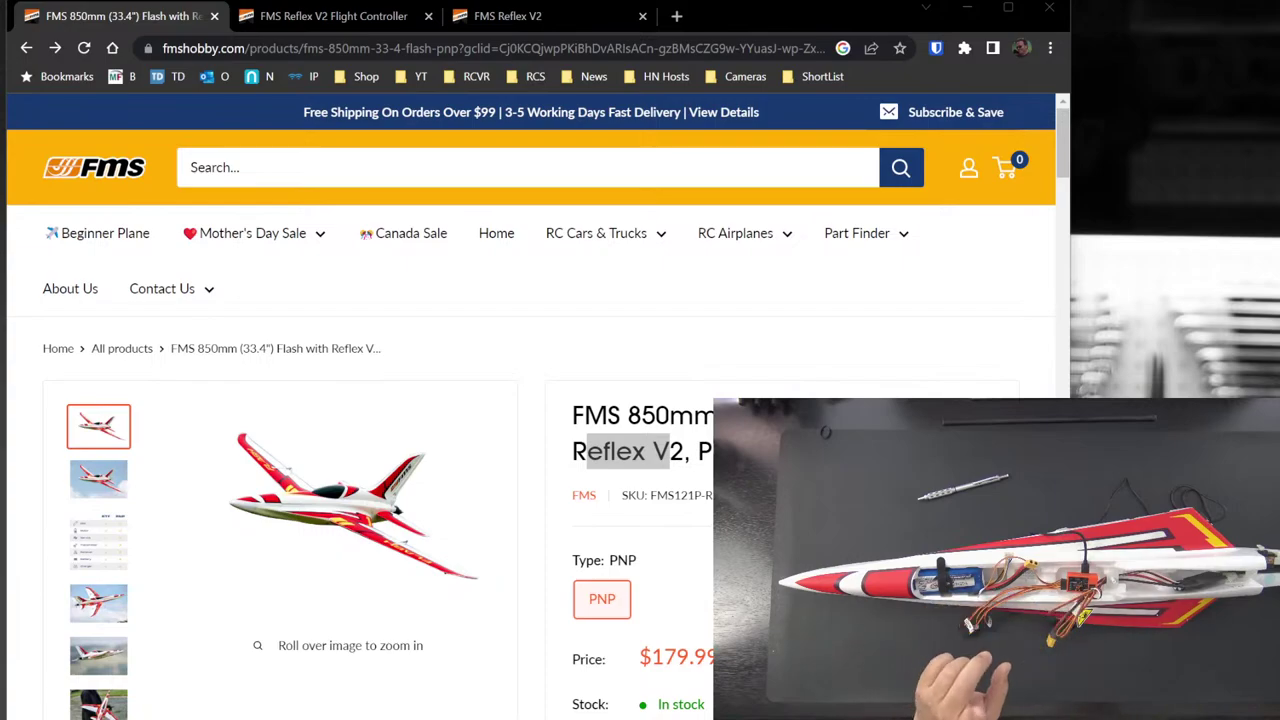
# - Minimize the browser and open the desktop UnRar folder down to FMS_FK_Param_V30 > FMS FK Param V3.0
pyautogui.click(966, 9)
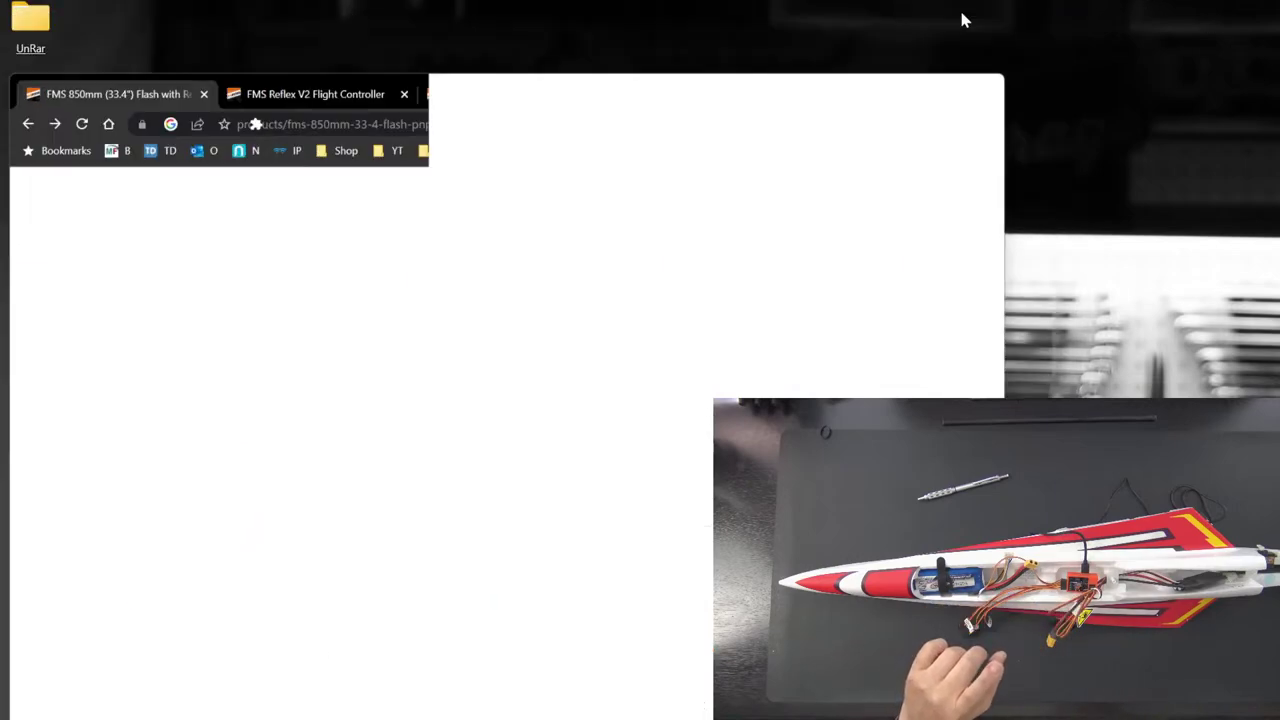
pyautogui.doubleClick(30, 28)
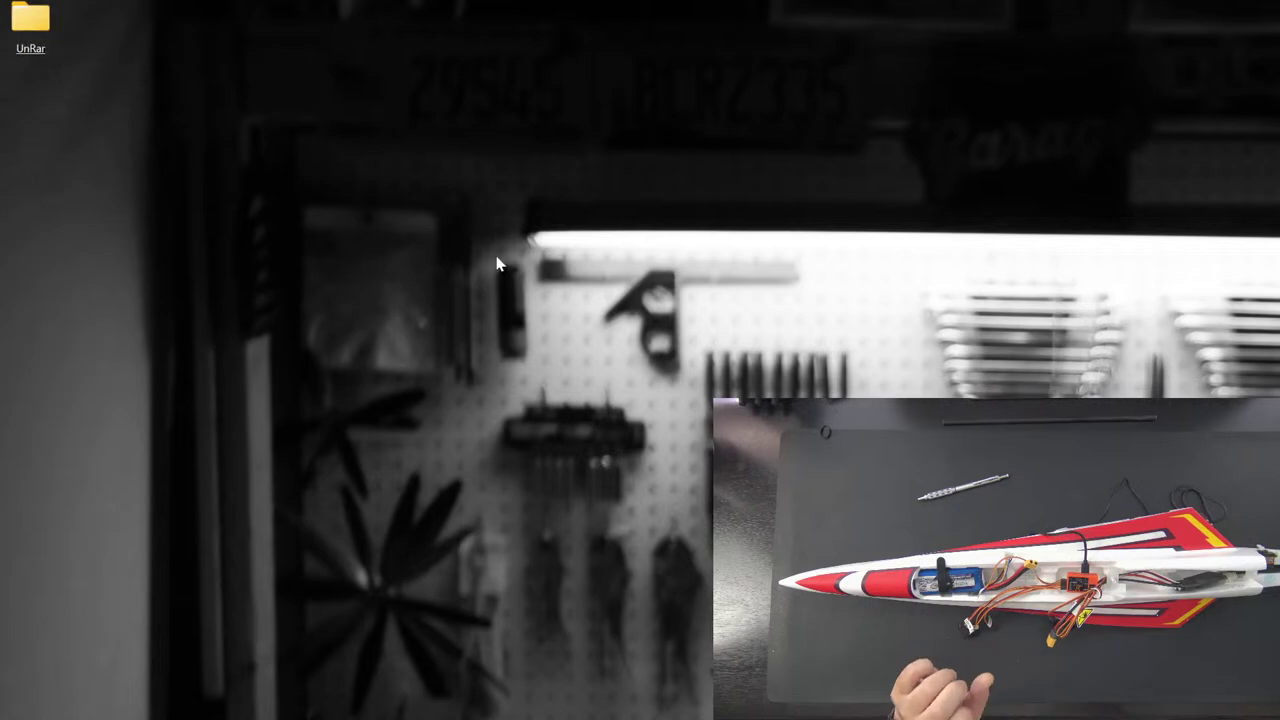
pyautogui.moveTo(452, 484); pyautogui.dragTo(400, 121)
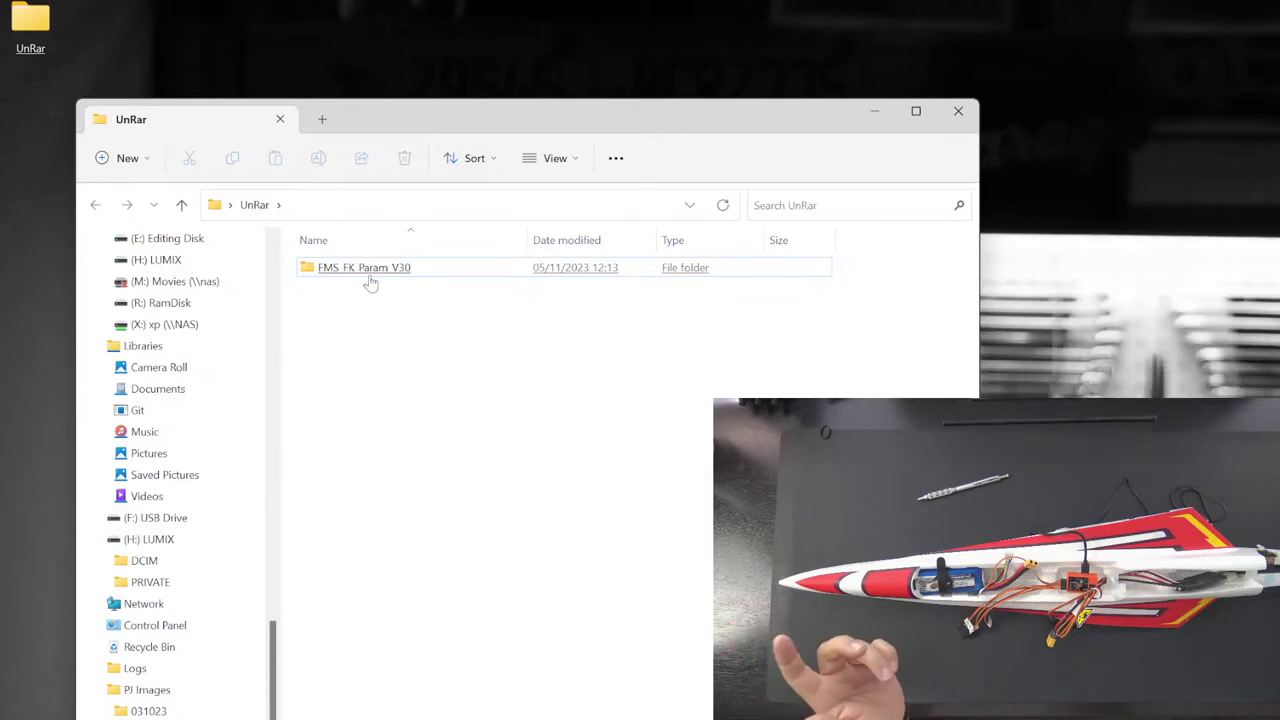
pyautogui.doubleClick(368, 272)
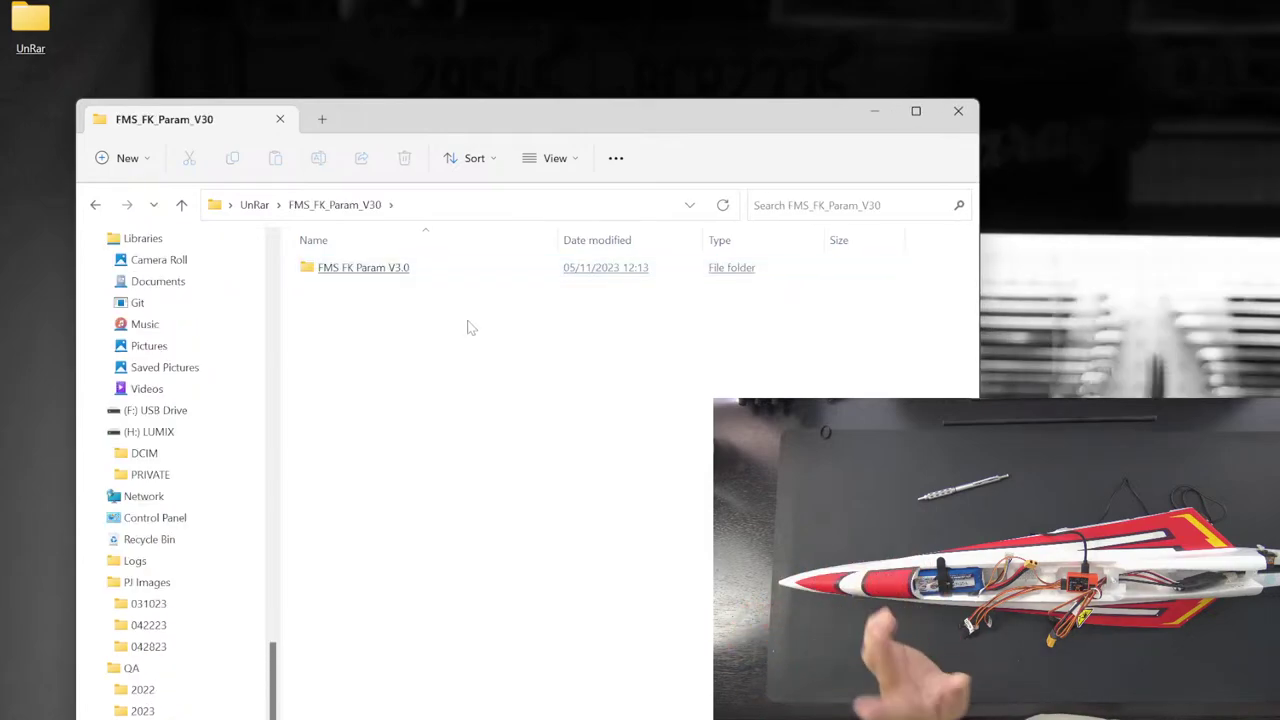
pyautogui.doubleClick(363, 280)
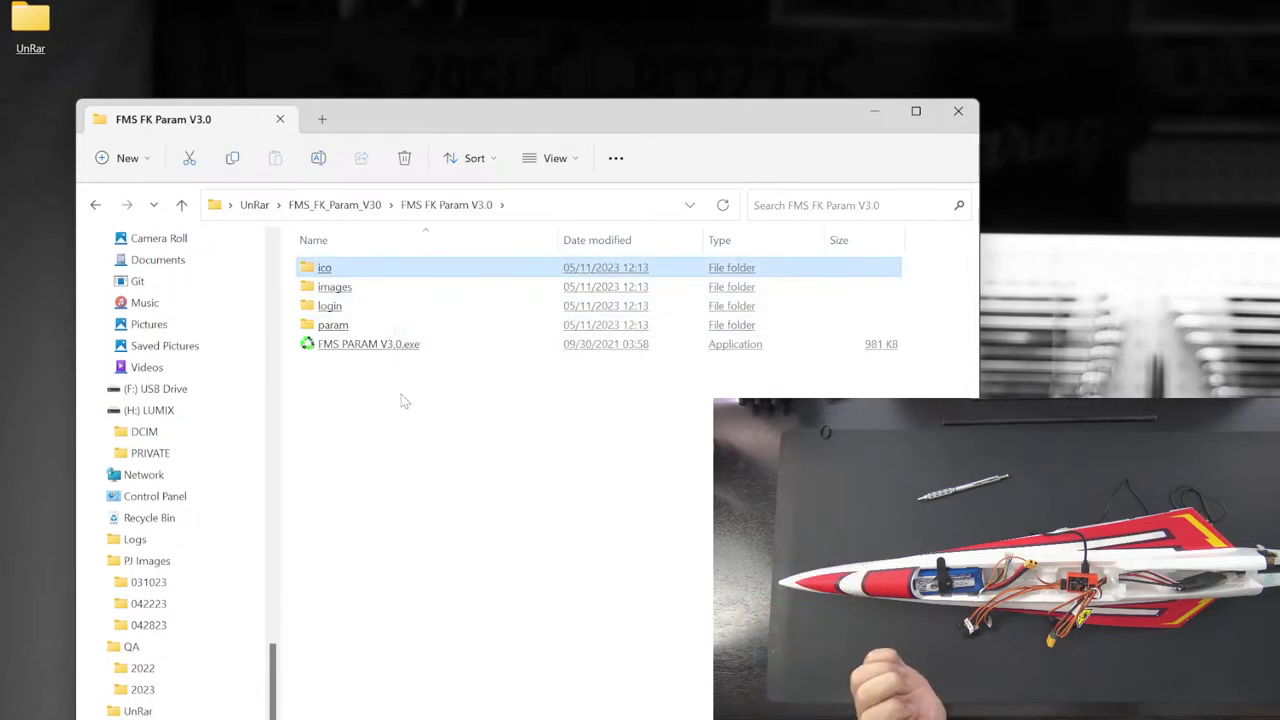
# - Launch FMS PARAM V3.0.exe and move its window so the whole program fits on screen
pyautogui.click(347, 350)
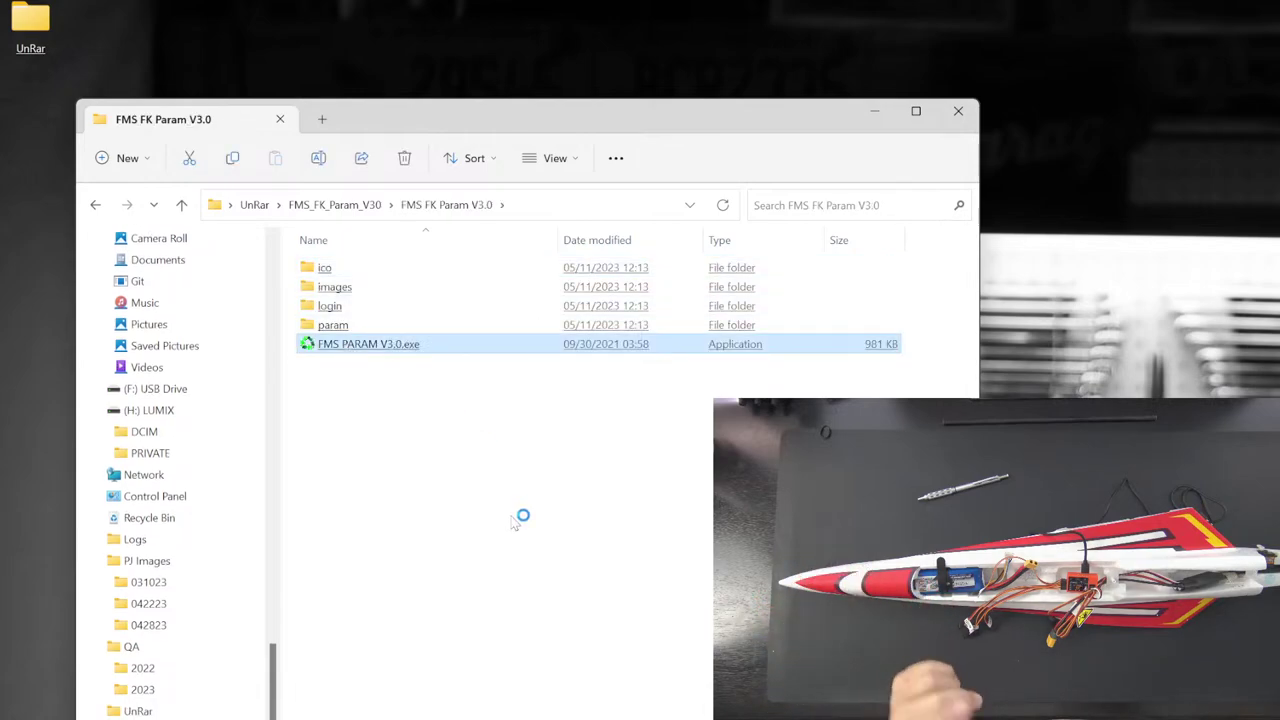
pyautogui.moveTo(926, 340); pyautogui.dragTo(298, 114)
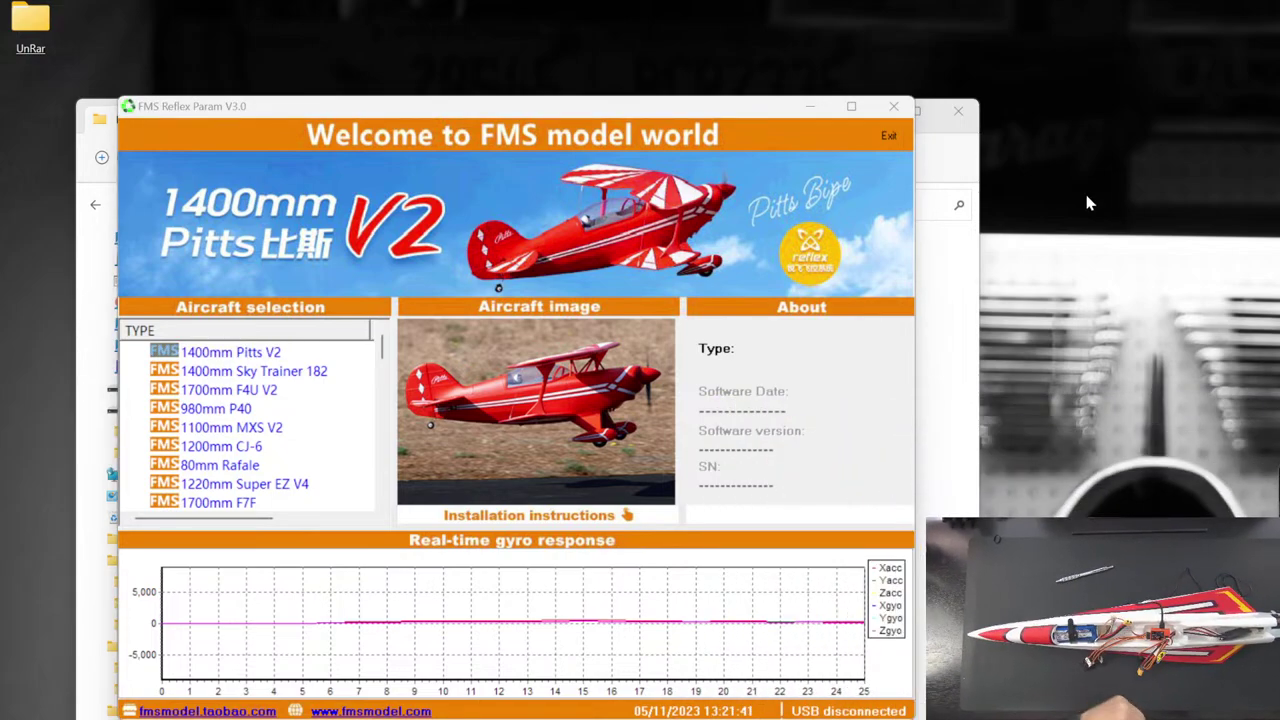
pyautogui.moveTo(655, 101); pyautogui.dragTo(697, 108)
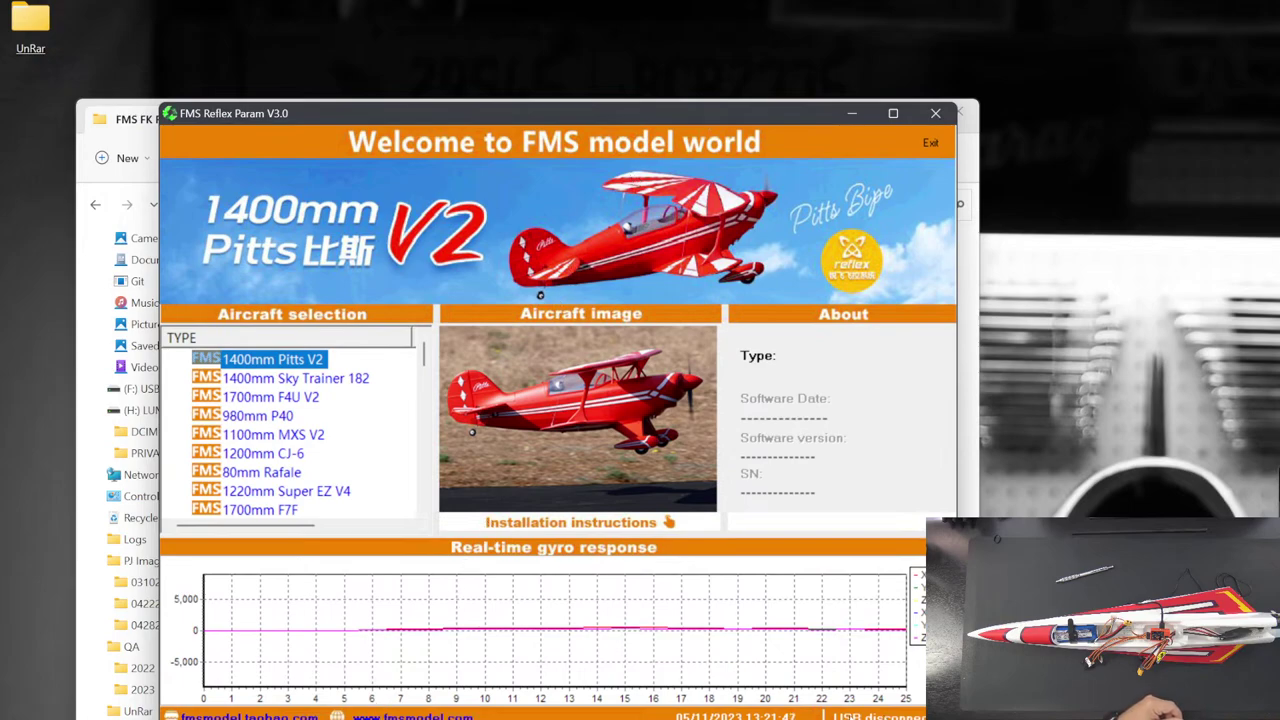
pyautogui.moveTo(785, 120); pyautogui.dragTo(730, 80)
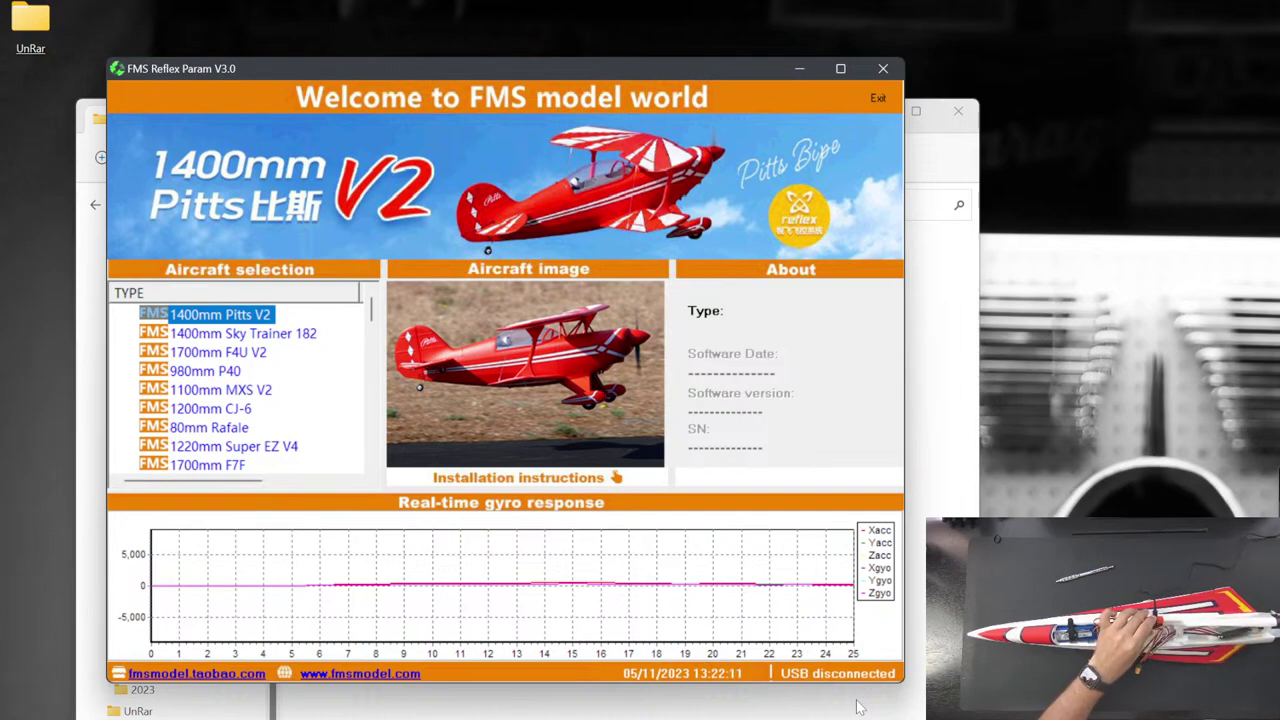
# - Close FMS Reflex Param V3.0 and start it again from FMS PARAM V3.0.exe
pyautogui.click(889, 69)
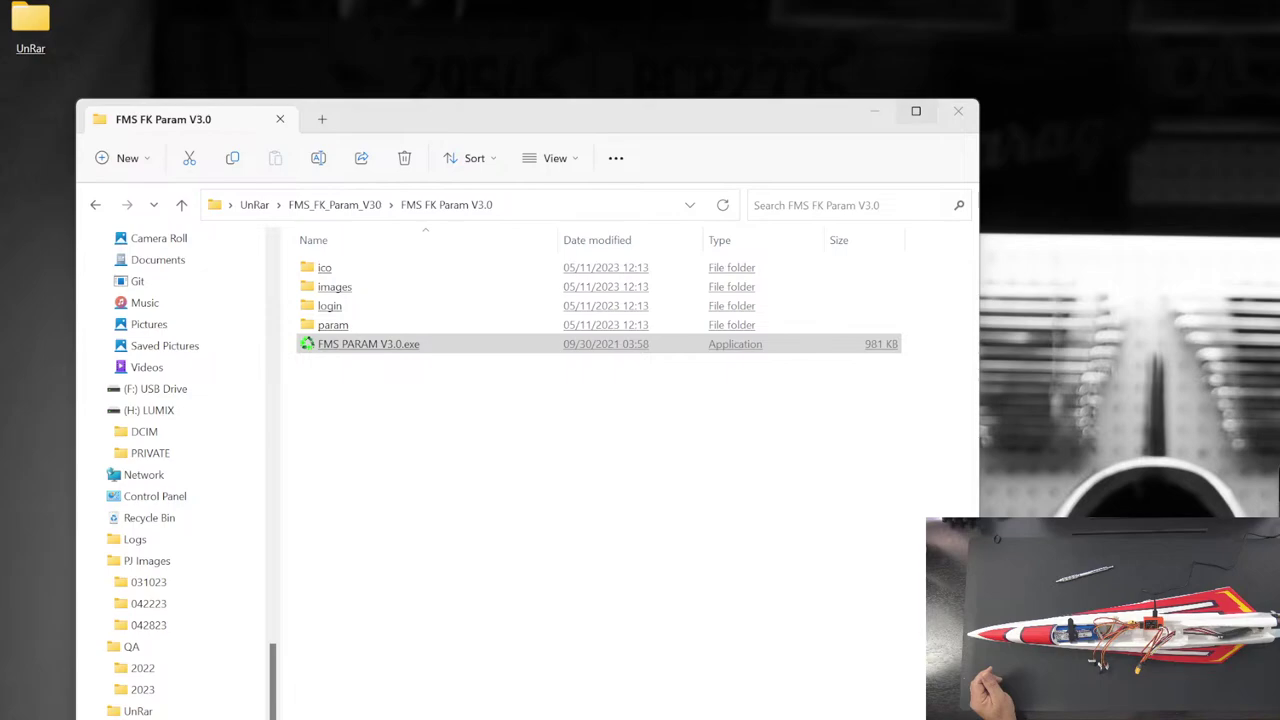
pyautogui.doubleClick(360, 346)
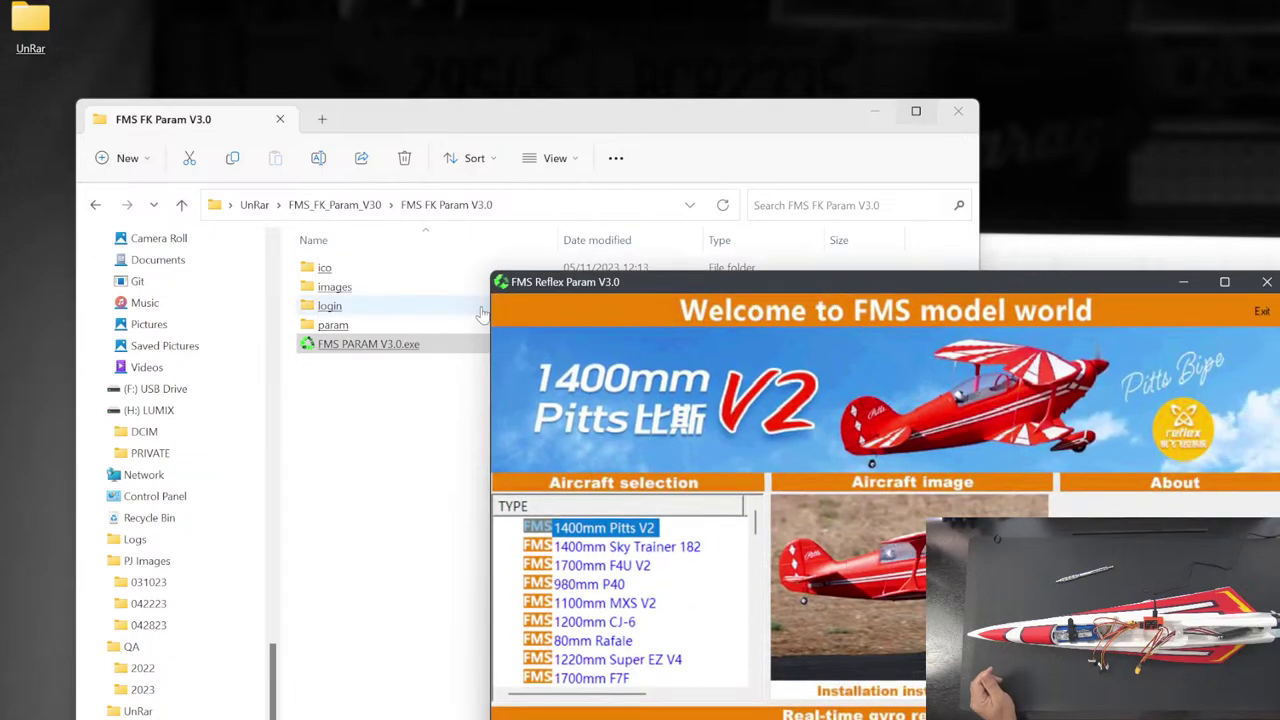
# - Look through the contents of the param, login, images and ico folders inside FMS FK Param V3.0
pyautogui.click(386, 412)
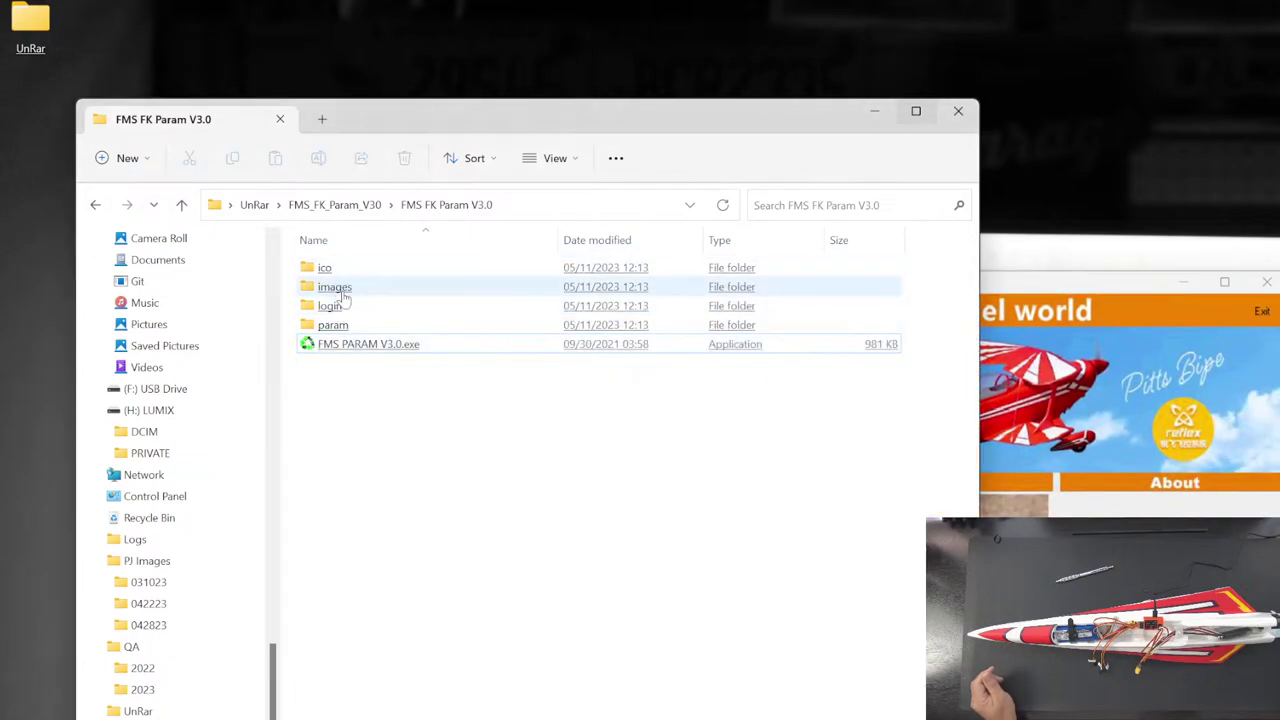
pyautogui.doubleClick(328, 325)
pyautogui.hotkey('alt', 'Left')
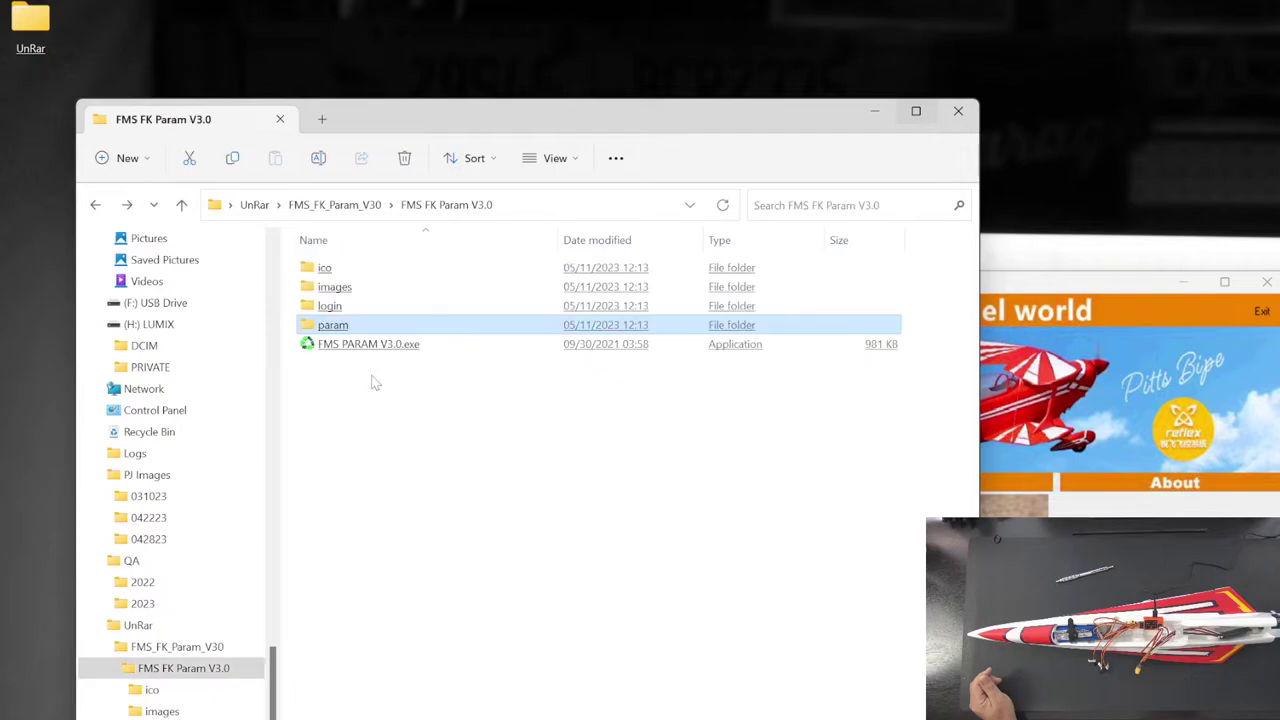
pyautogui.doubleClick(340, 311)
pyautogui.click(432, 497)
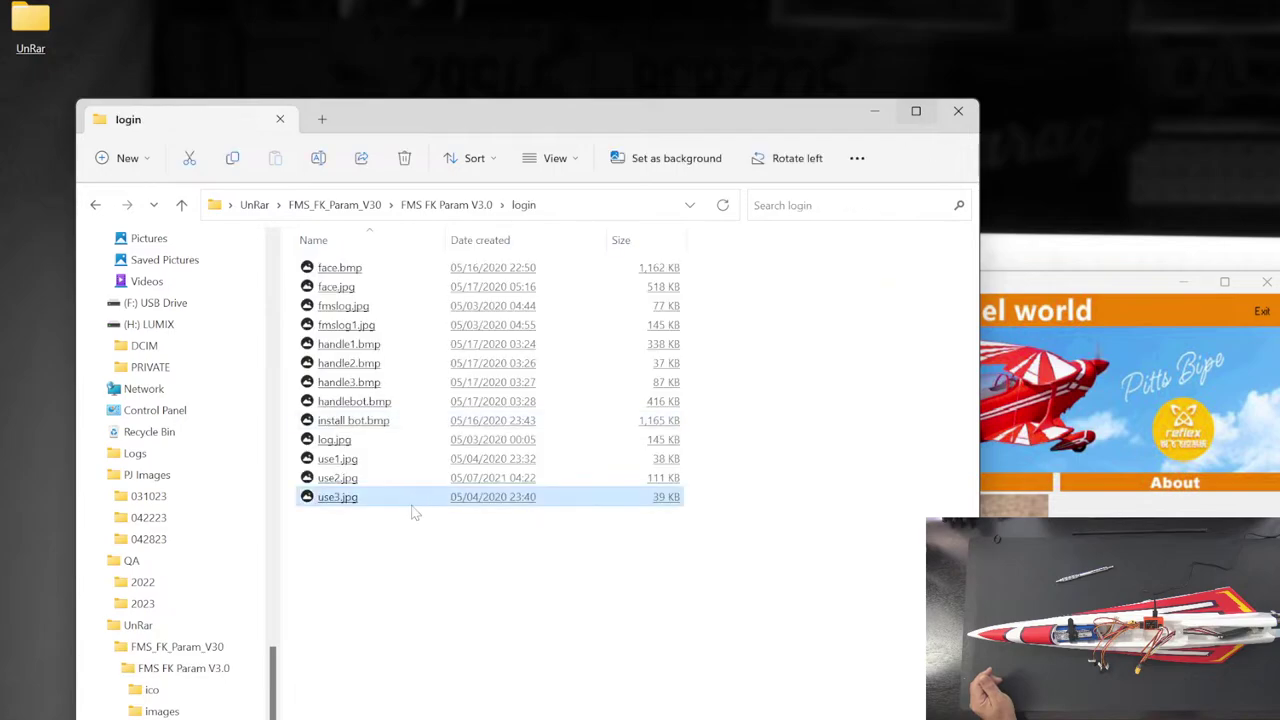
pyautogui.hotkey('alt', 'Left')
pyautogui.doubleClick(345, 287)
pyautogui.click(437, 466)
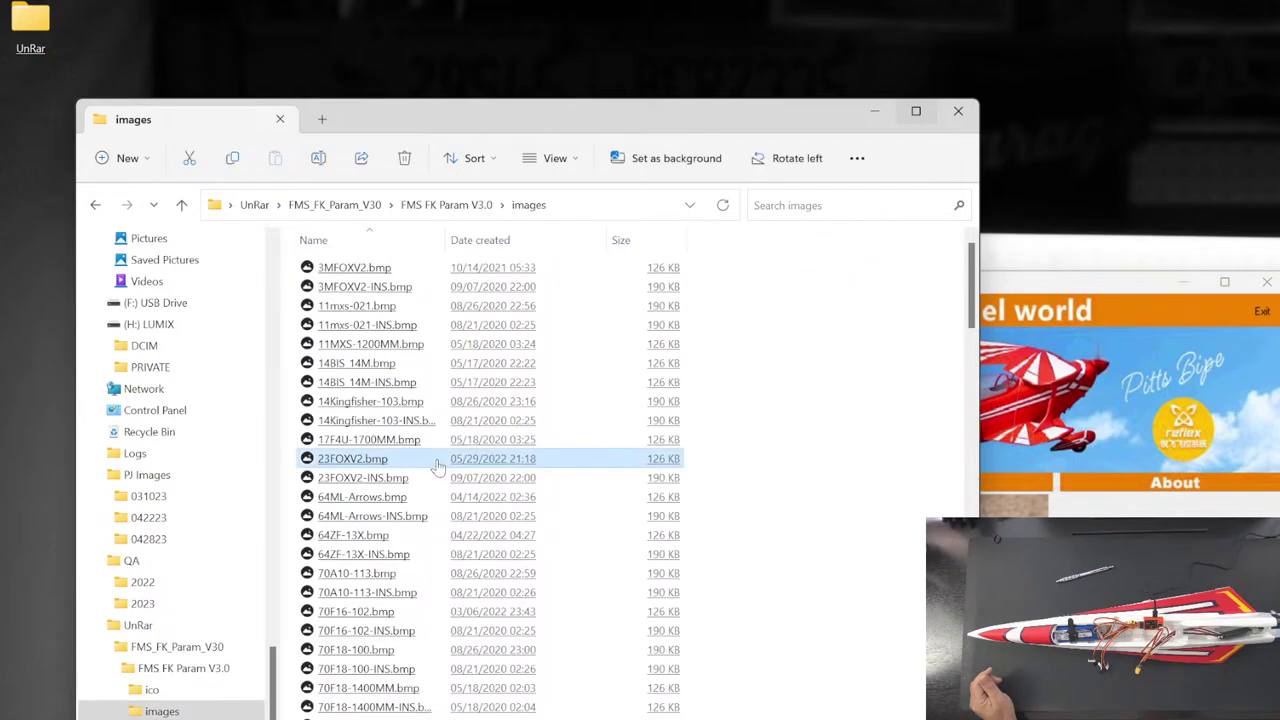
pyautogui.scroll(-10, 437, 466)
pyautogui.hotkey('alt', 'Left')
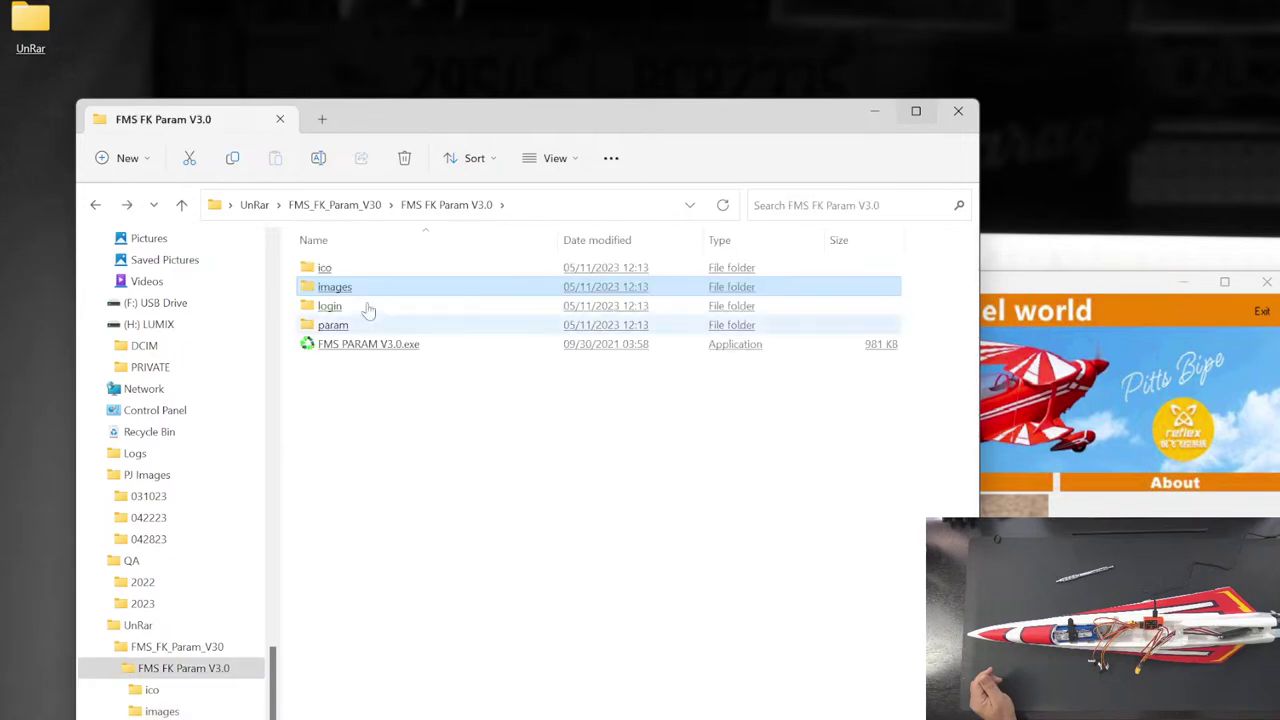
pyautogui.doubleClick(325, 268)
pyautogui.hotkey('alt', 'Left')
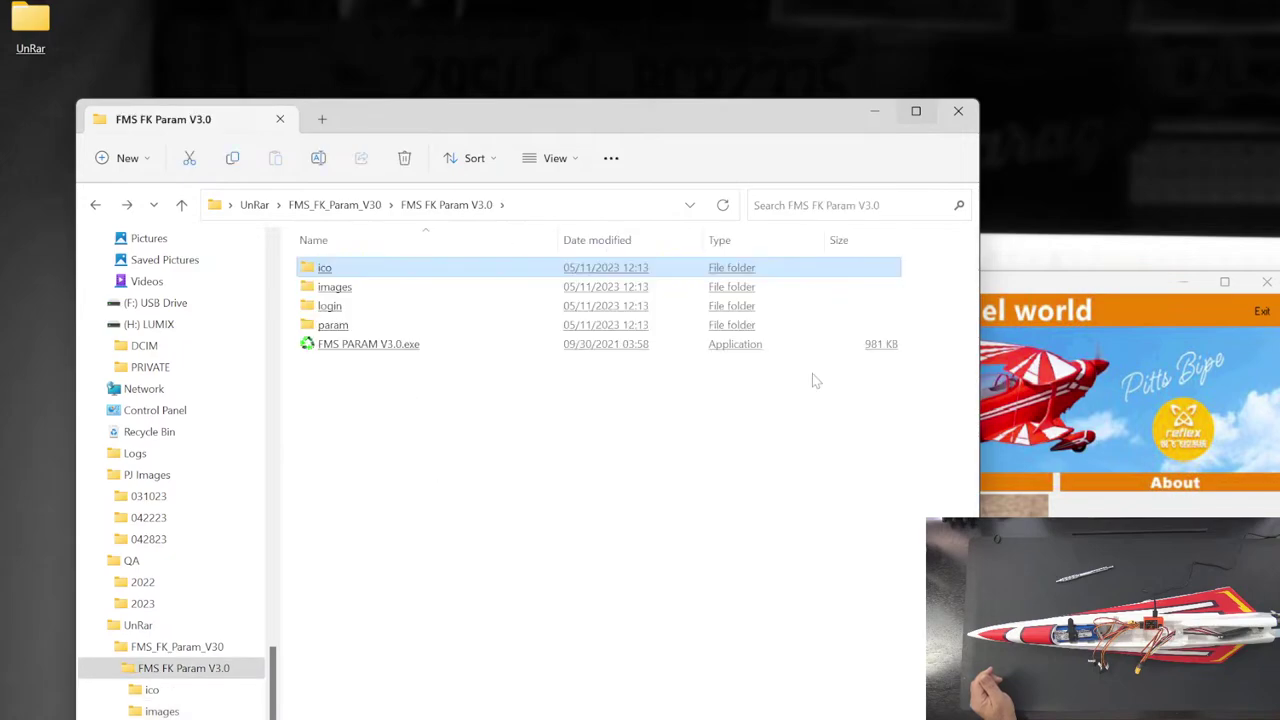
# - Return to FMS Reflex Param V3.0, reposition its window and show the installation instructions image for the 1400mm Pitts V2
pyautogui.click(1062, 285)
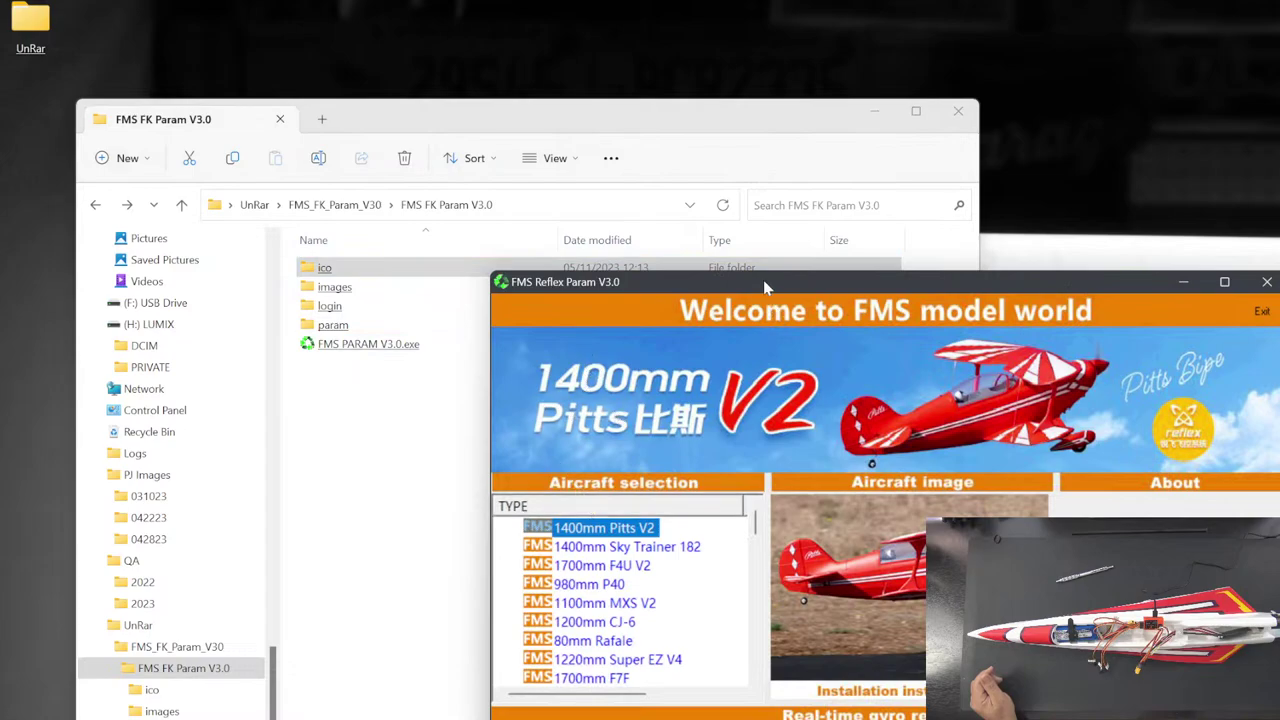
pyautogui.moveTo(765, 288); pyautogui.dragTo(551, 228)
pyautogui.click(706, 634)
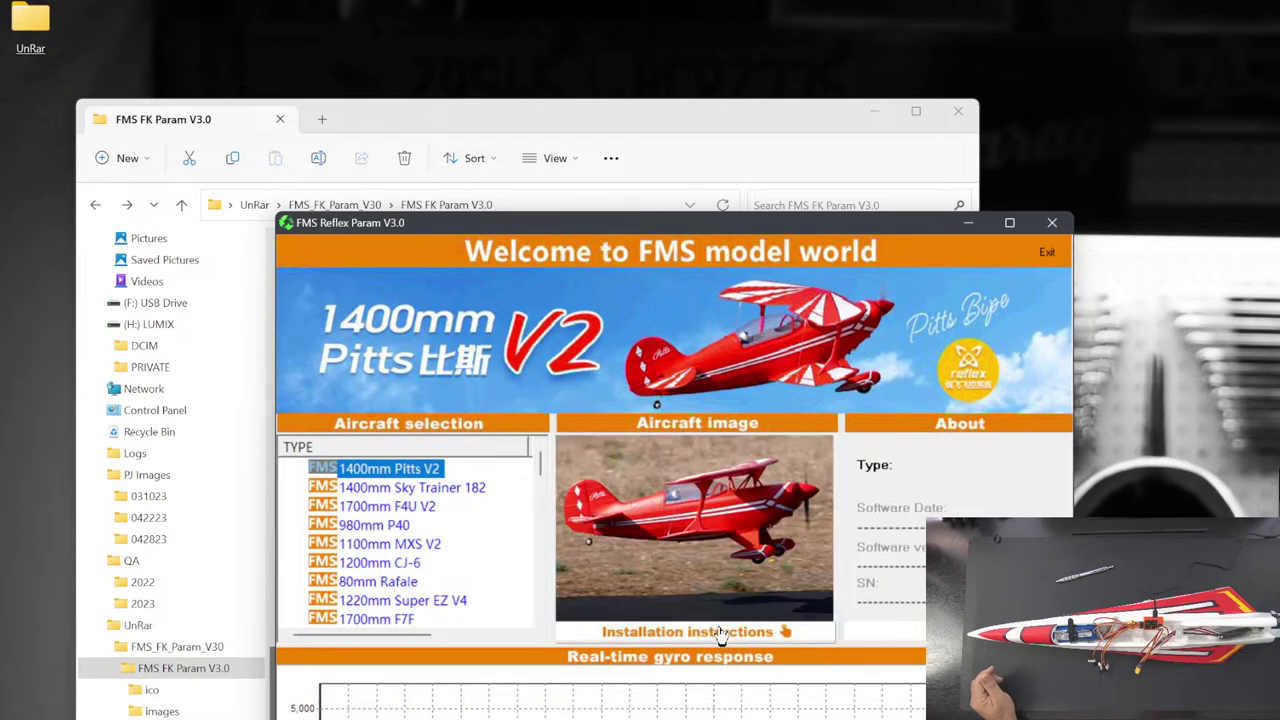
pyautogui.click(736, 572)
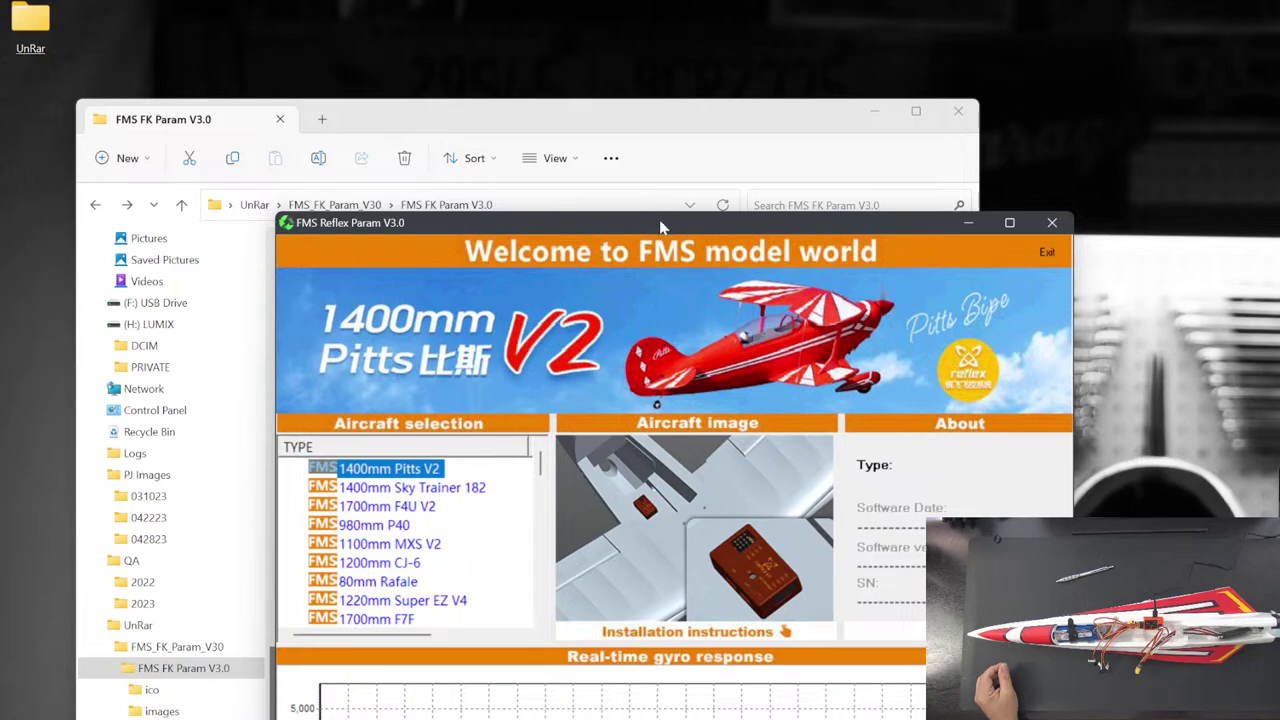
pyautogui.moveTo(659, 219); pyautogui.dragTo(587, 215)
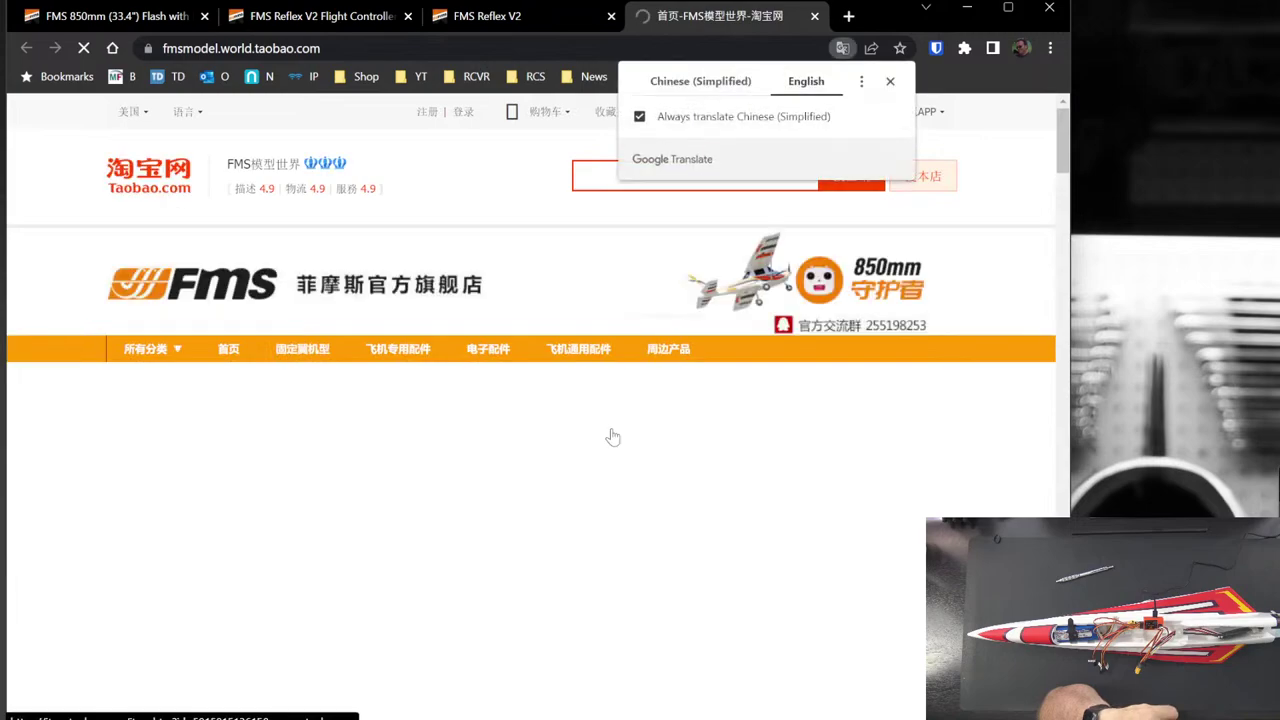
# - Look over the linked FMS Taobao store page, close it, and browse the home page of the fmsmodel.com link
pyautogui.scroll(-7, 600, 568)
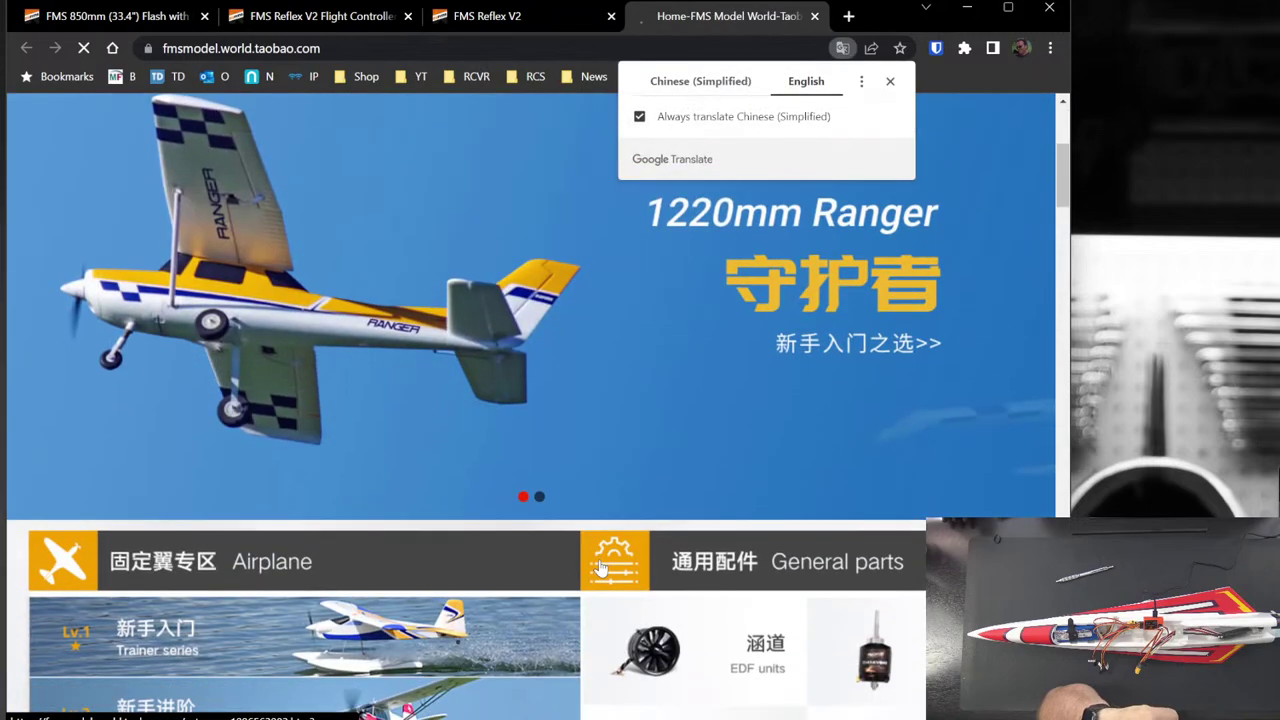
pyautogui.click(814, 17)
pyautogui.hotkey('ctrl', 'shift', 't')
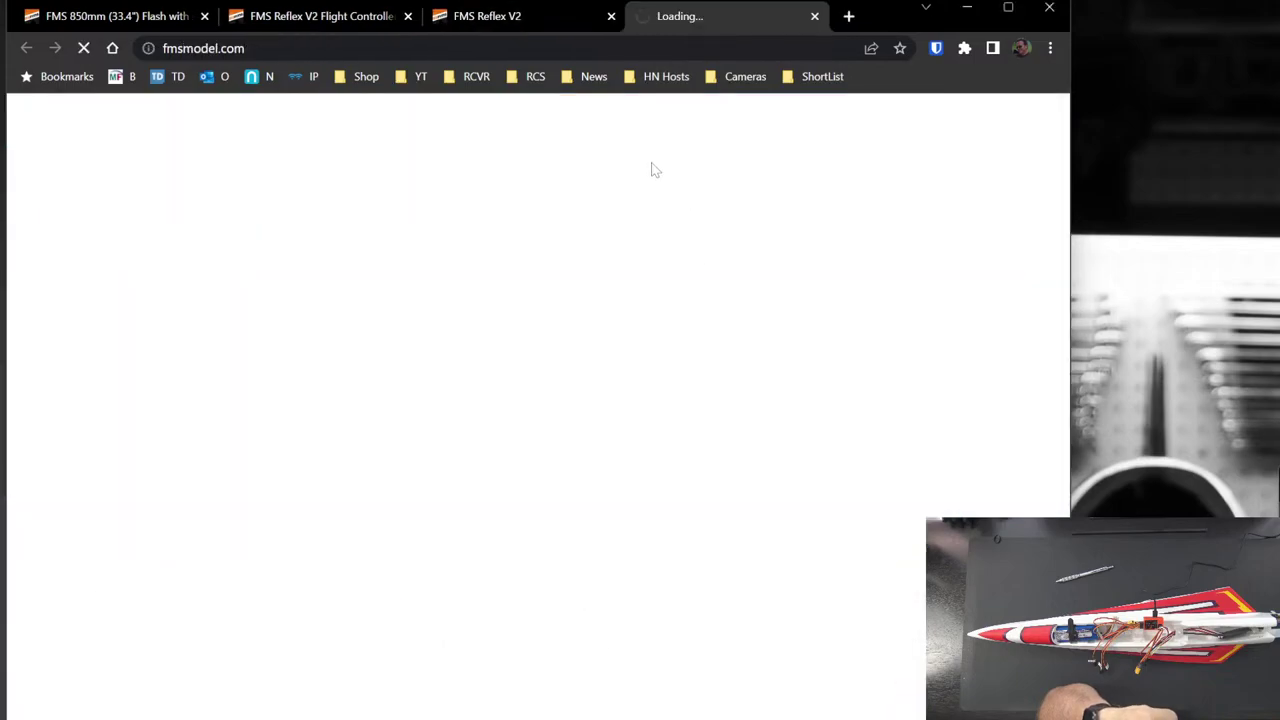
pyautogui.scroll(-5, 440, 369)
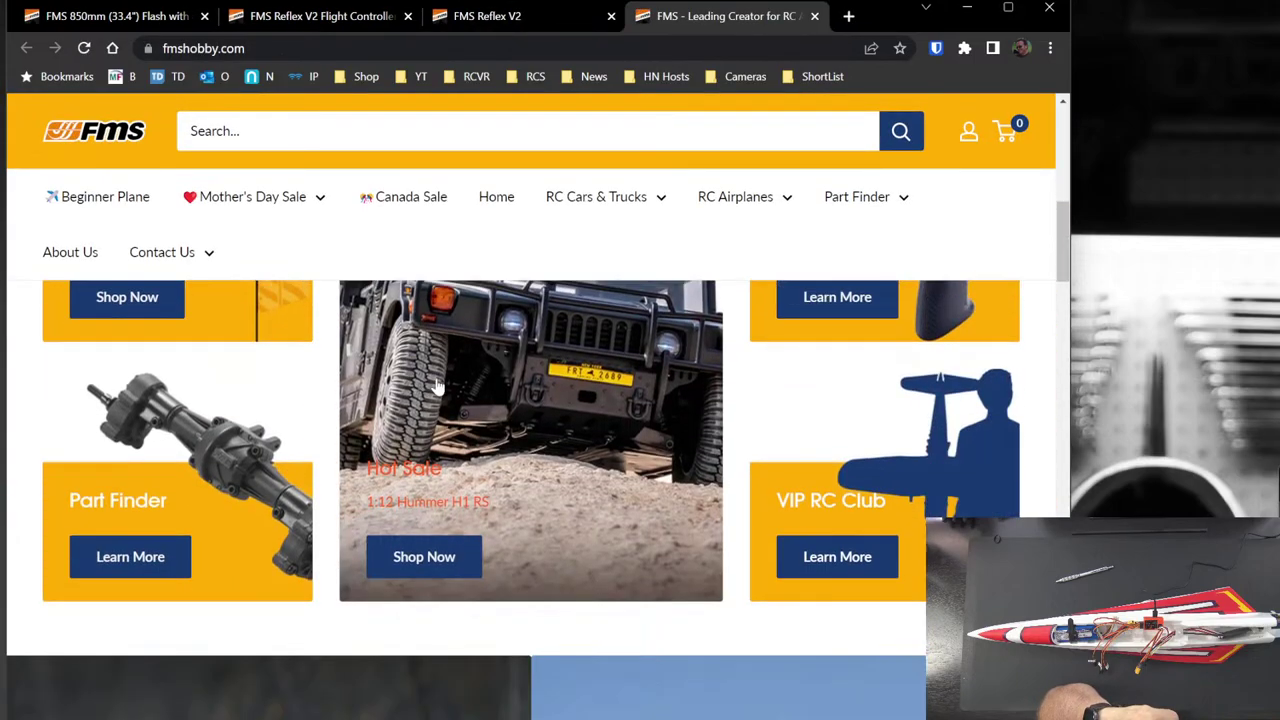
pyautogui.scroll(-5, 436, 386)
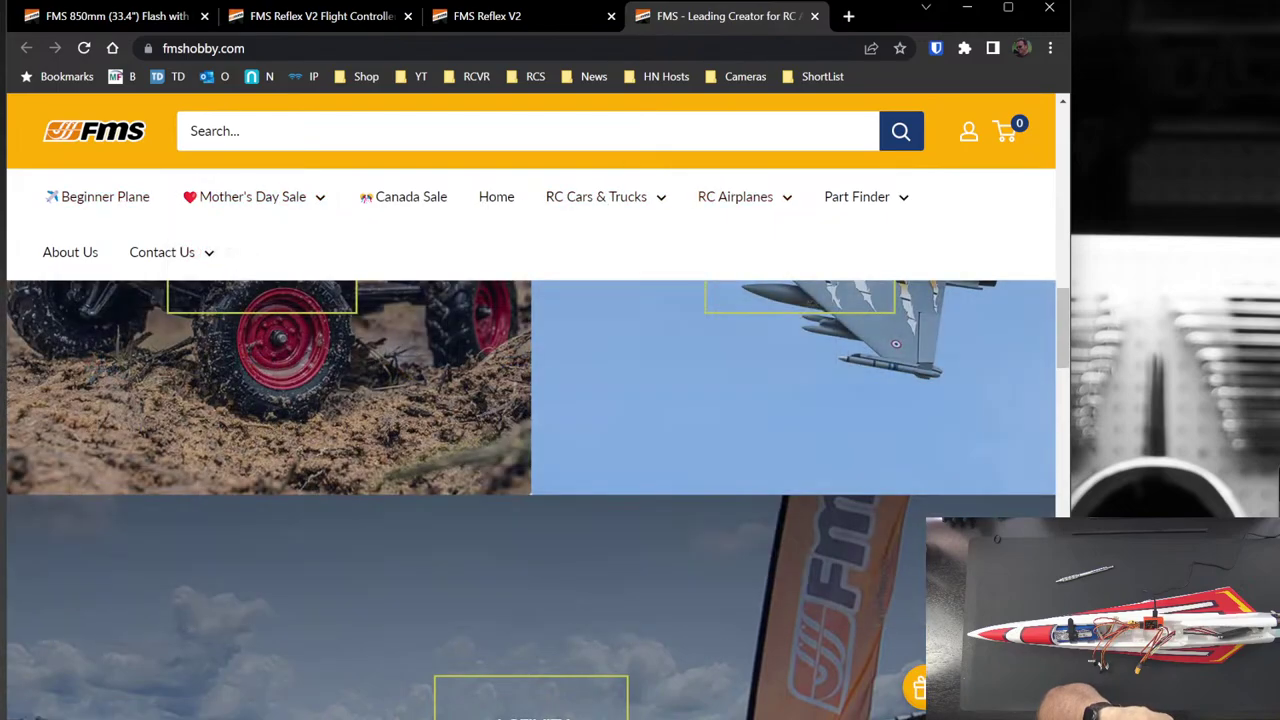
# - Search the FMS store for "refl" and open the FMS Reflex V2 Flight Controller product page
pyautogui.click(400, 131)
pyautogui.write('ref')
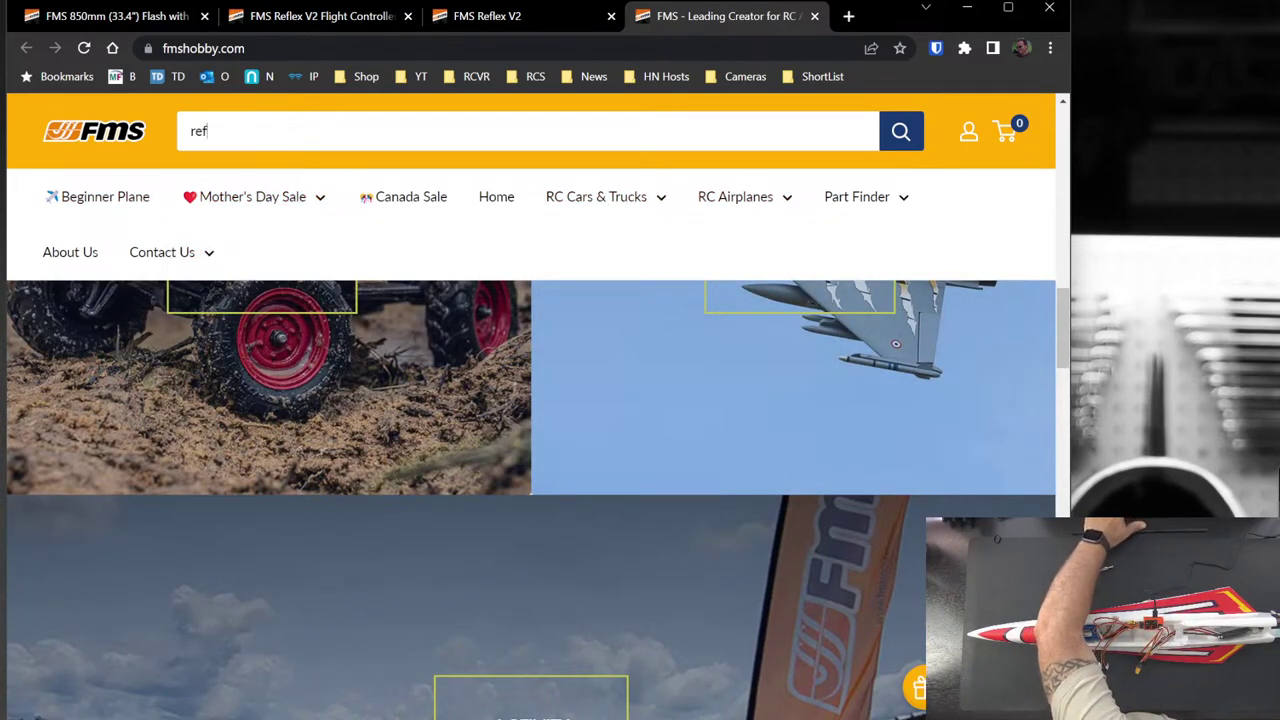
pyautogui.write('l')
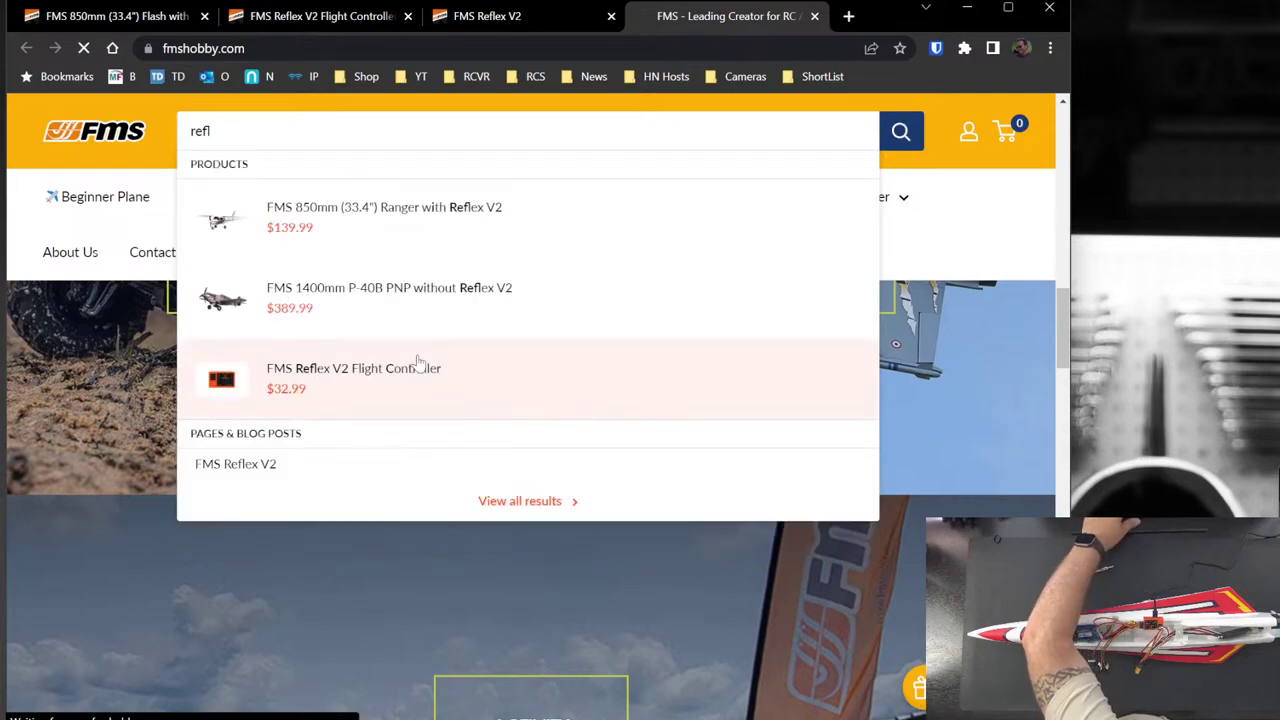
pyautogui.click(420, 366)
# - Find the Reflex V2 Software Download Links in the flight controller's description and open them
pyautogui.scroll(-2, 312, 596)
pyautogui.scroll(-2, 310, 596)
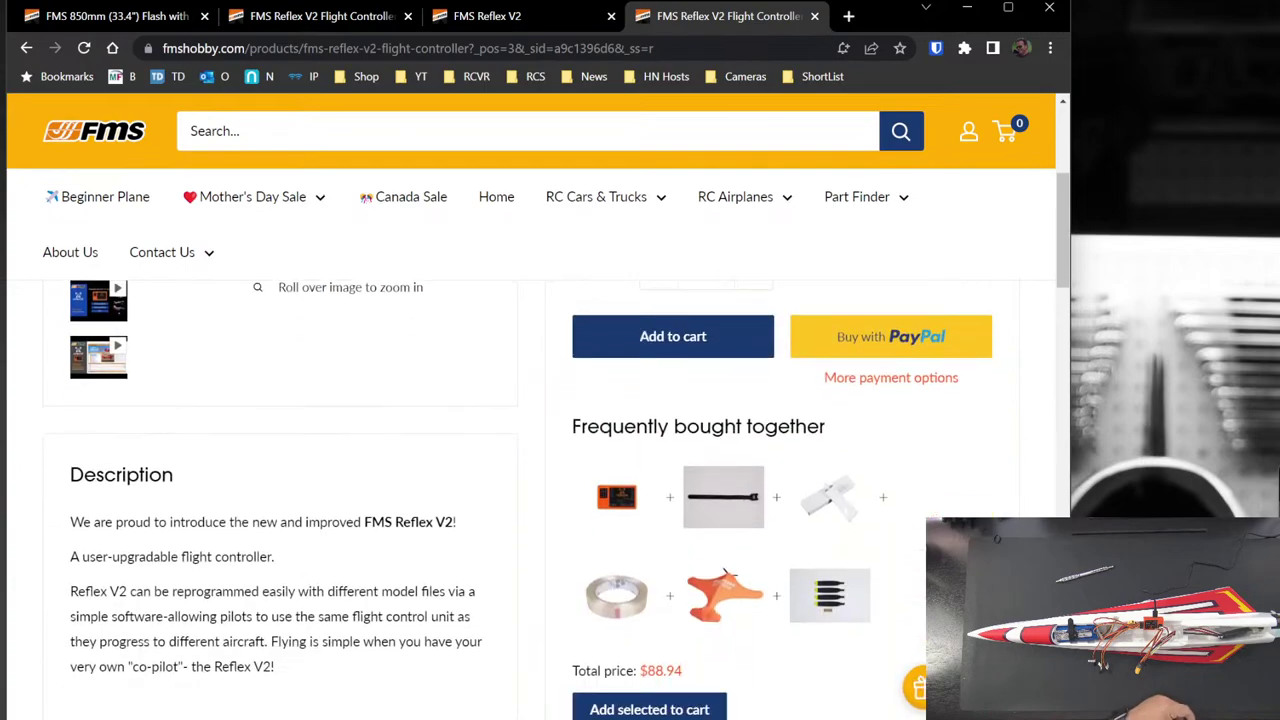
pyautogui.scroll(-2, 366, 582)
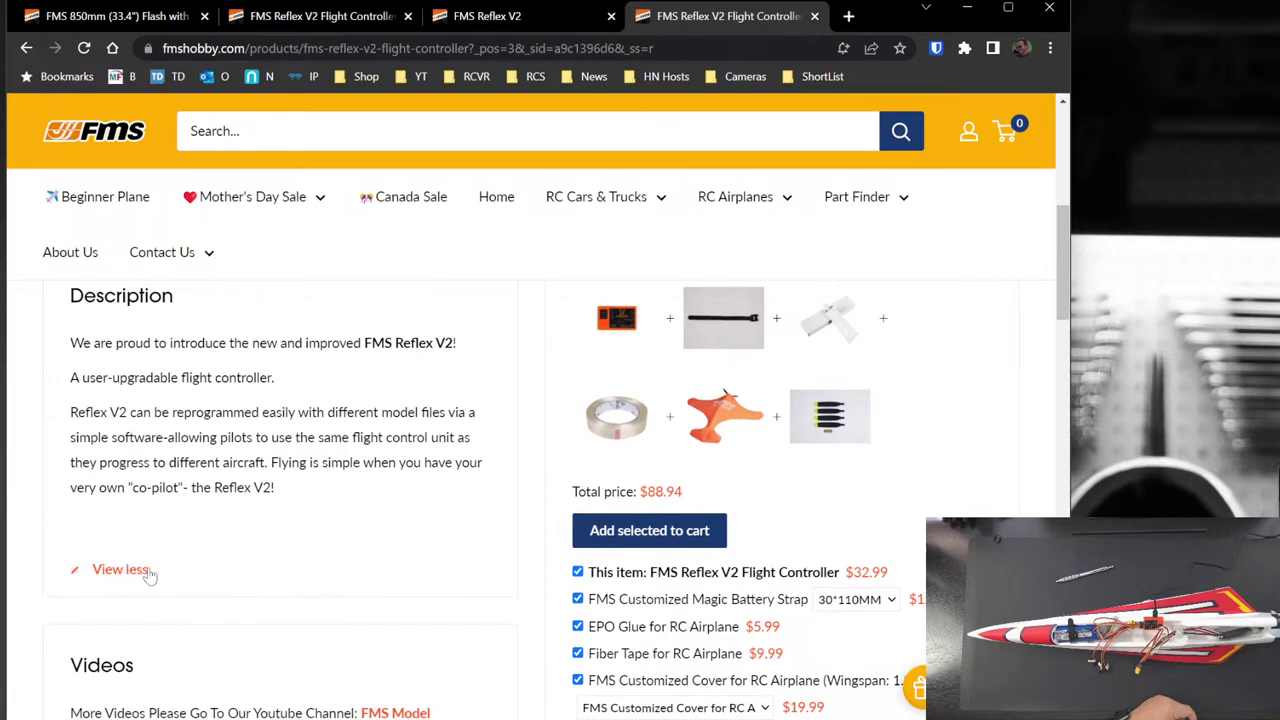
pyautogui.scroll(-3, 266, 517)
pyautogui.scroll(-3, 266, 517)
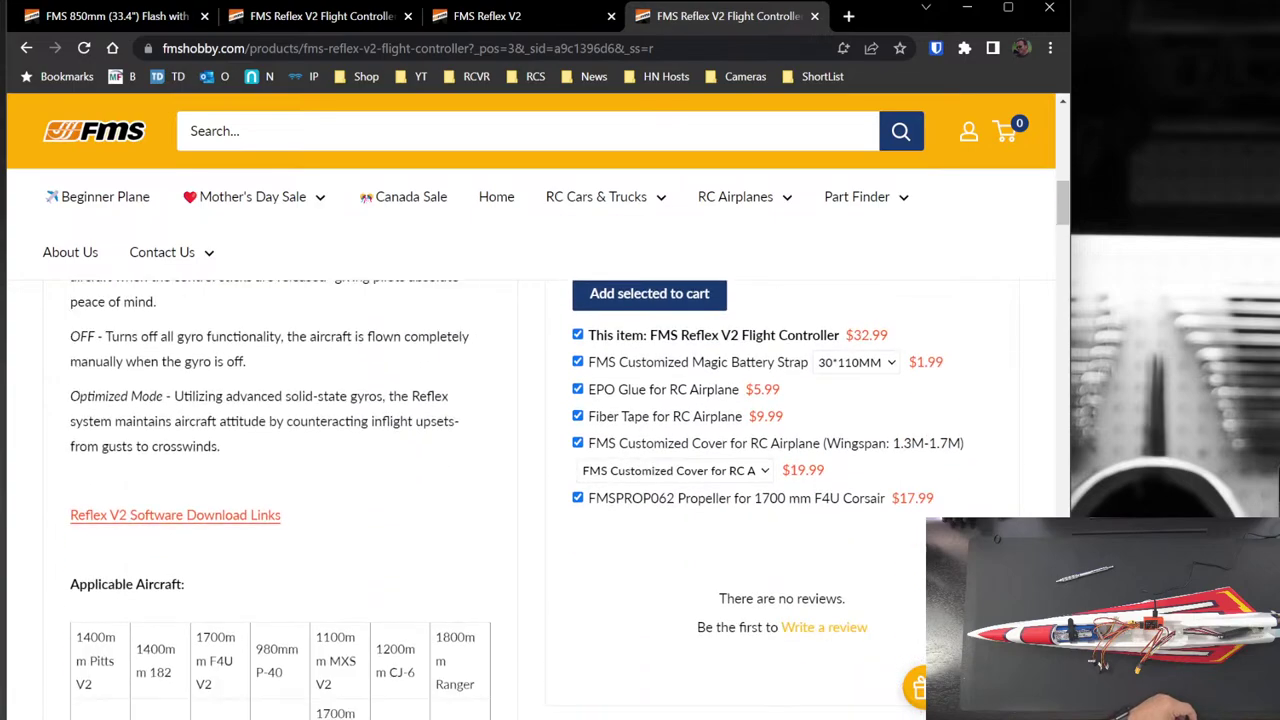
pyautogui.click(190, 478)
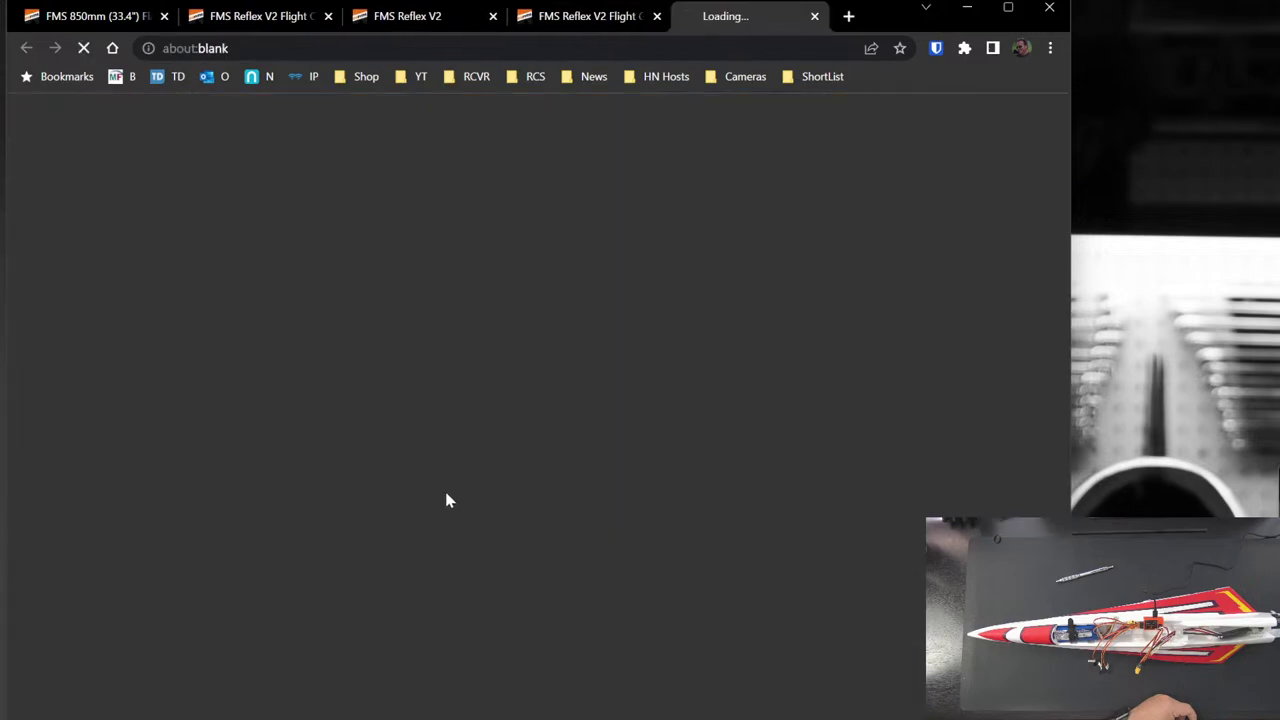
# - Look through the Reflex V2 page, covering the software download, flight modes and installation video sections
pyautogui.scroll(-3, 546, 517)
pyautogui.scroll(-2, 546, 517)
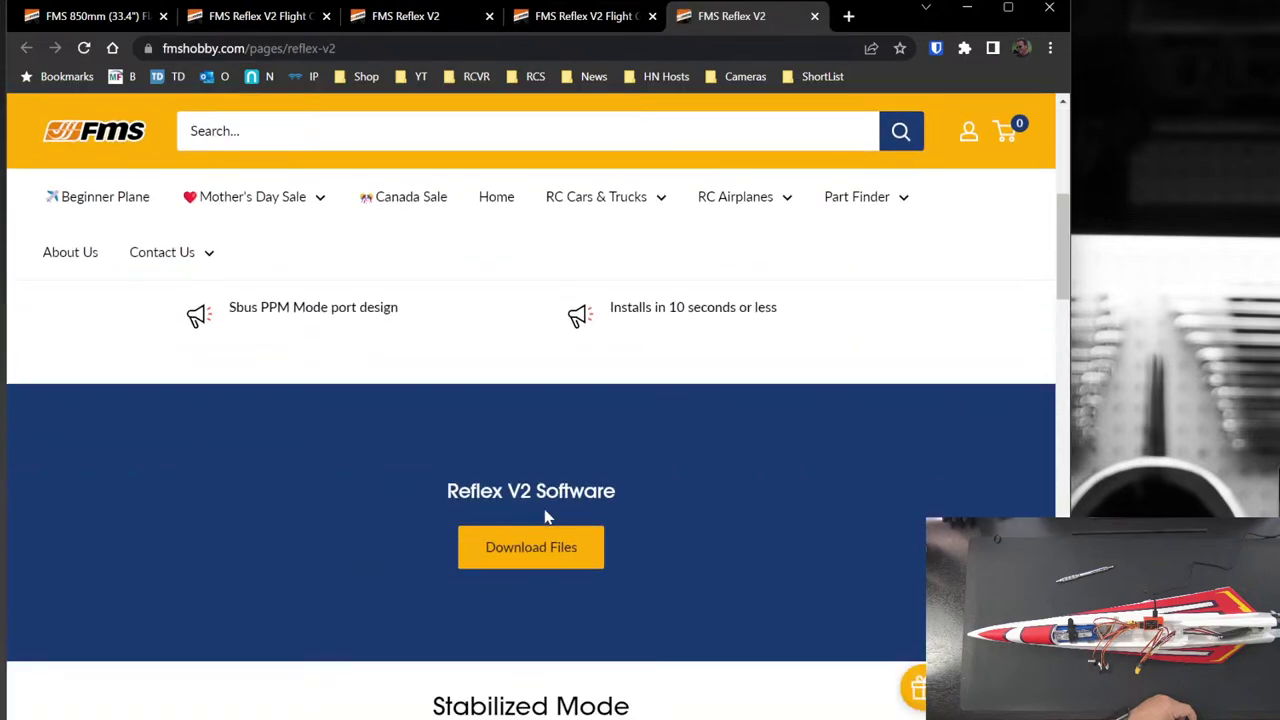
pyautogui.scroll(-3, 546, 517)
pyautogui.scroll(-10, 542, 522)
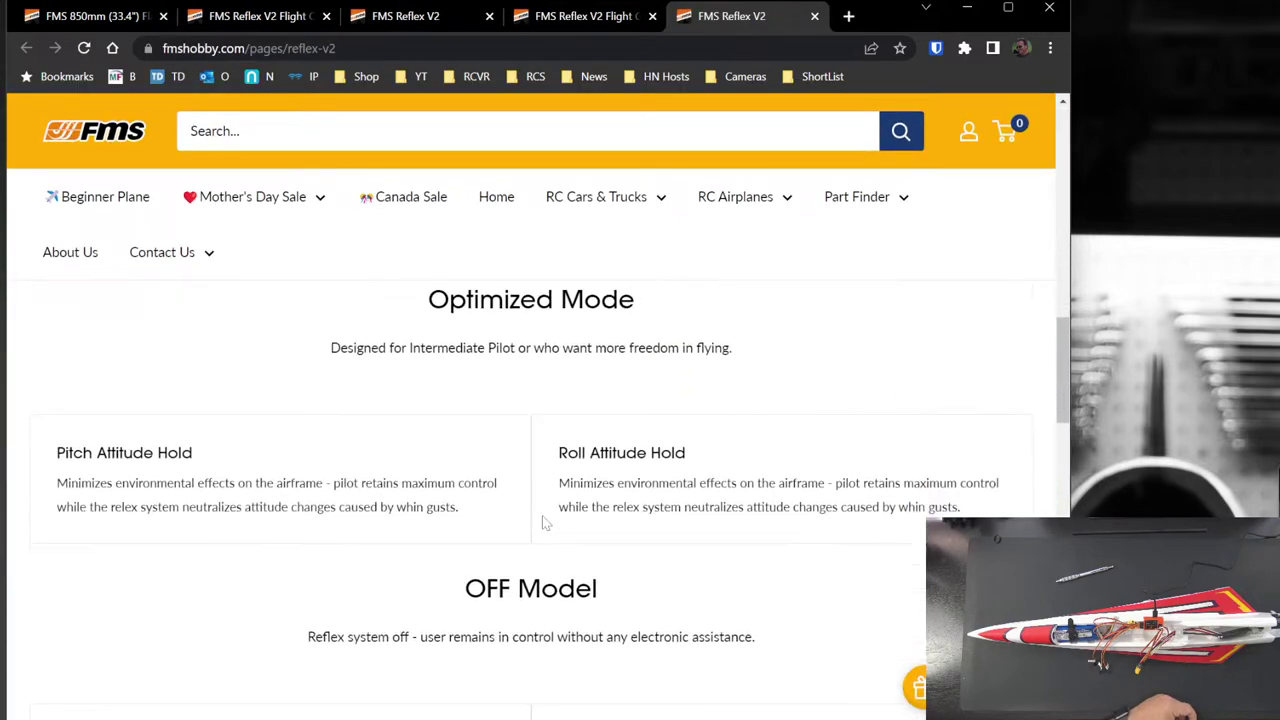
pyautogui.scroll(-8, 542, 522)
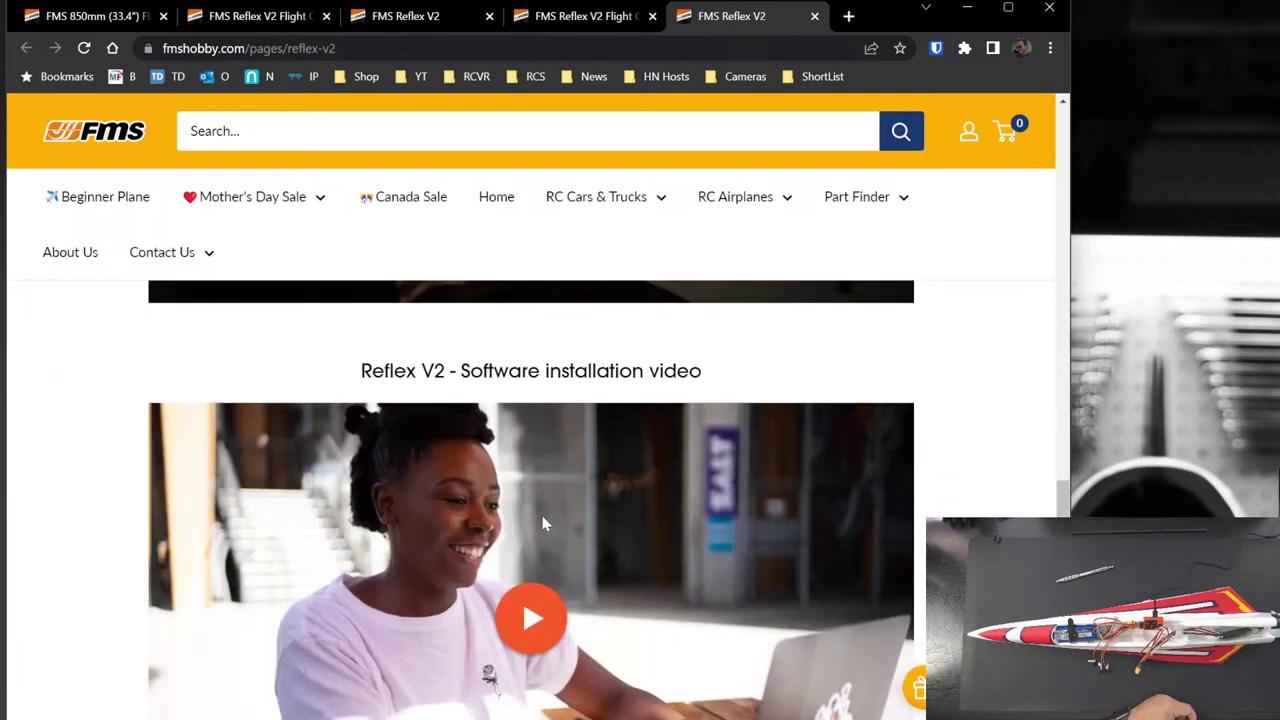
pyautogui.scroll(1, 542, 524)
pyautogui.scroll(-3, 542, 524)
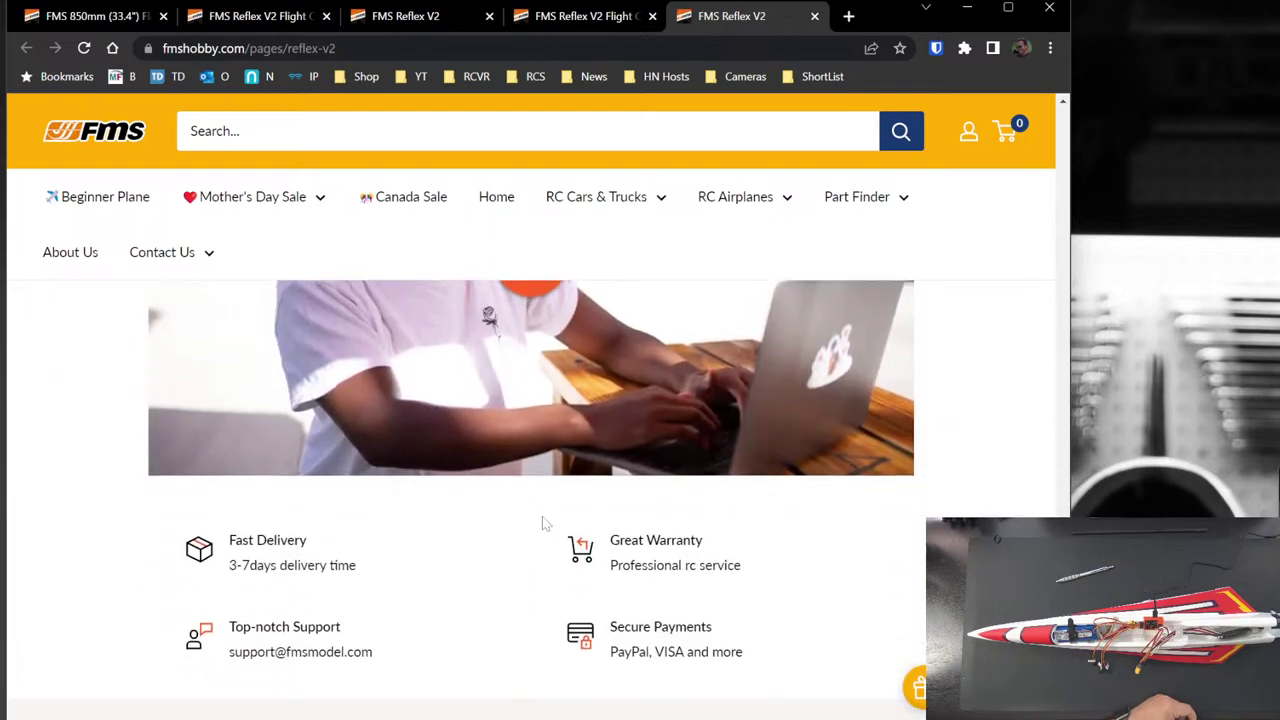
# - Look over the software installation video section and the end of the Reflex V2 page
pyautogui.scroll(2, 542, 524)
pyautogui.scroll(2, 542, 522)
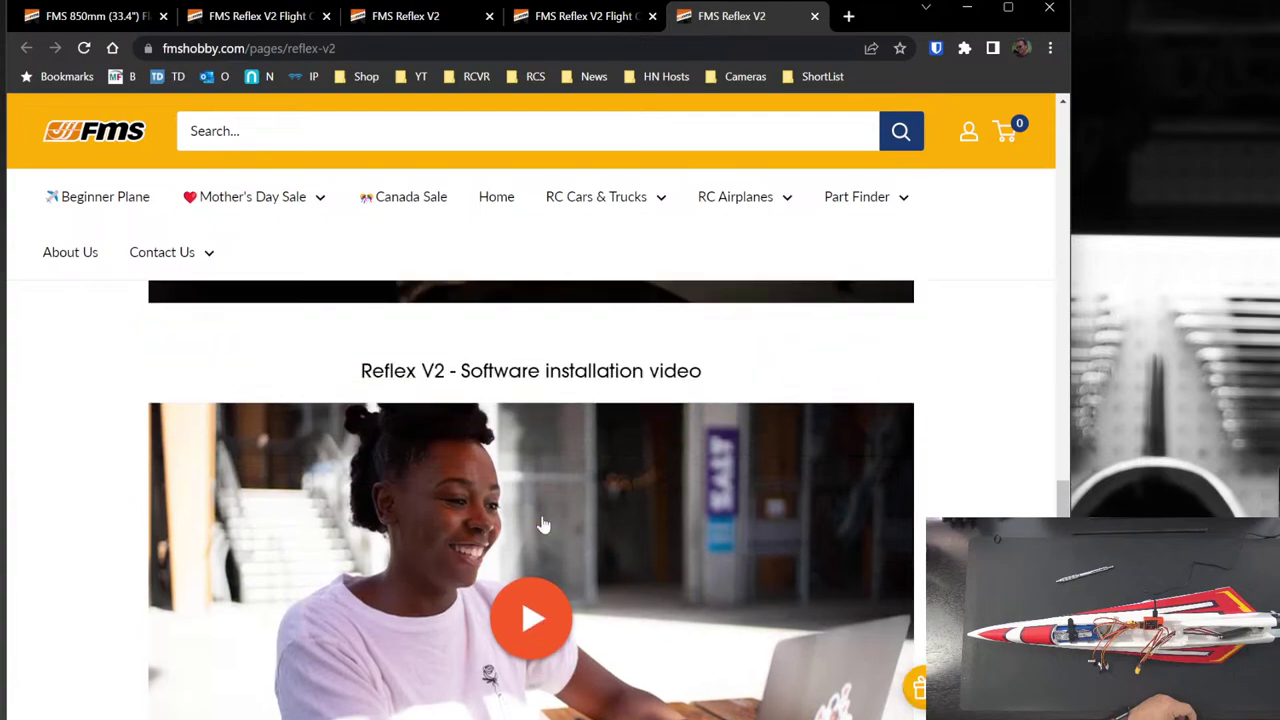
pyautogui.scroll(-6, 542, 524)
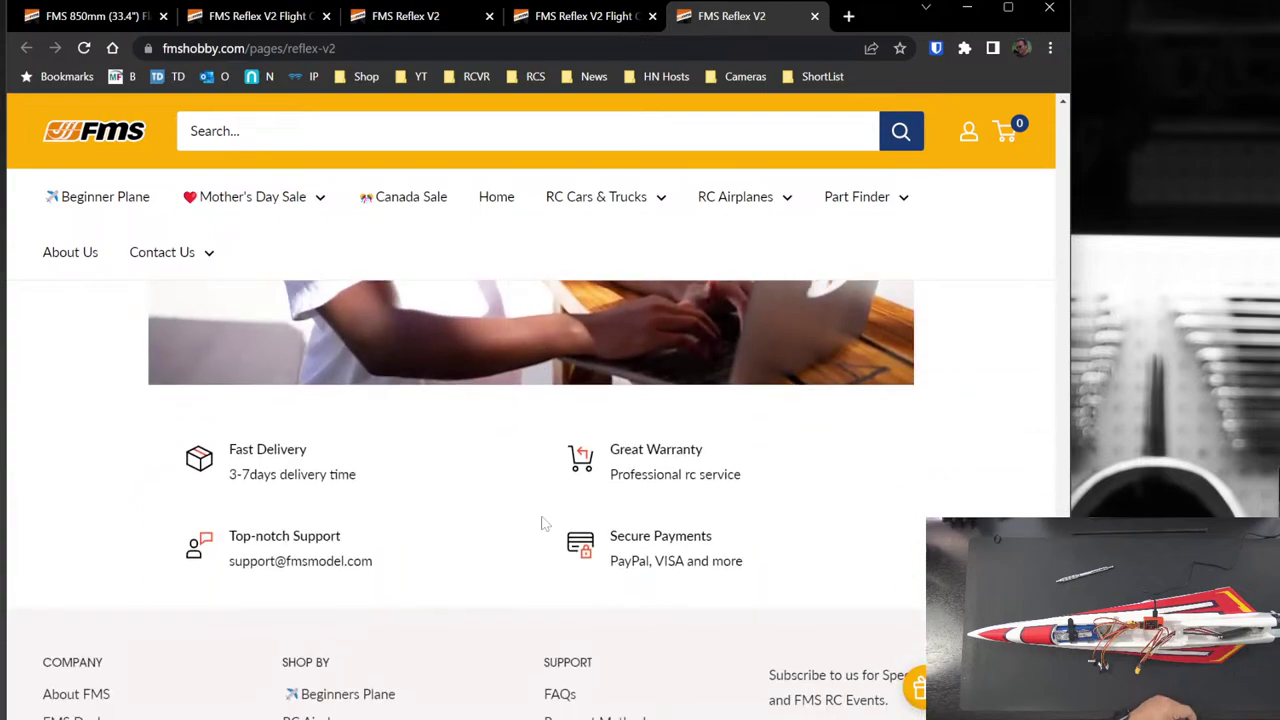
pyautogui.scroll(5, 542, 524)
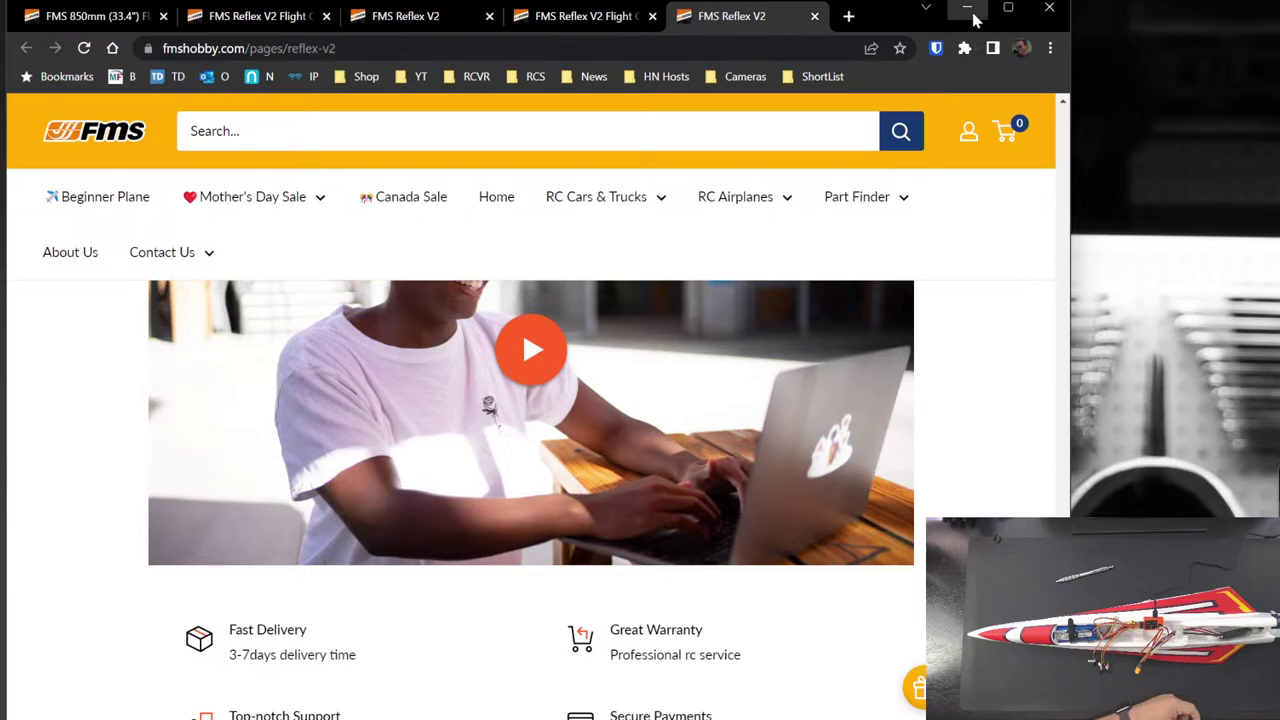
# - Minimize the browser window and close the FMS Reflex Param V3.0 program
pyautogui.click(972, 12)
pyautogui.moveTo(672, 230); pyautogui.dragTo(602, 108)
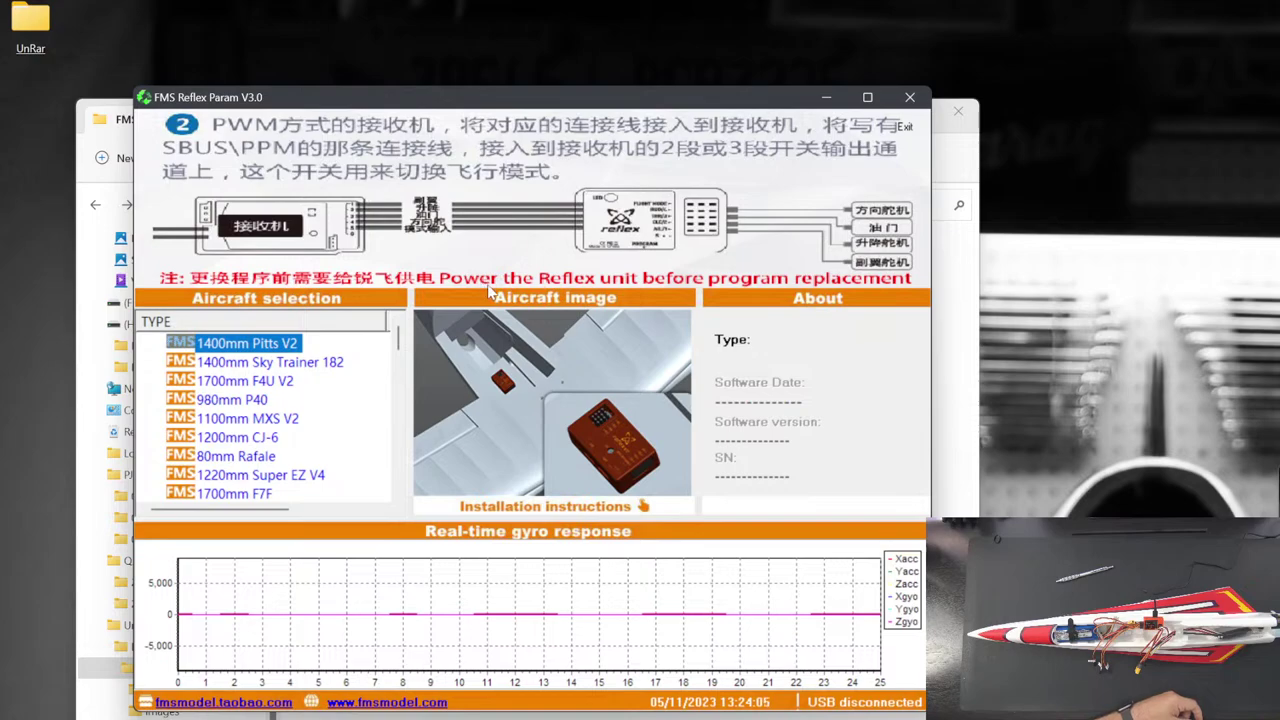
pyautogui.click(909, 97)
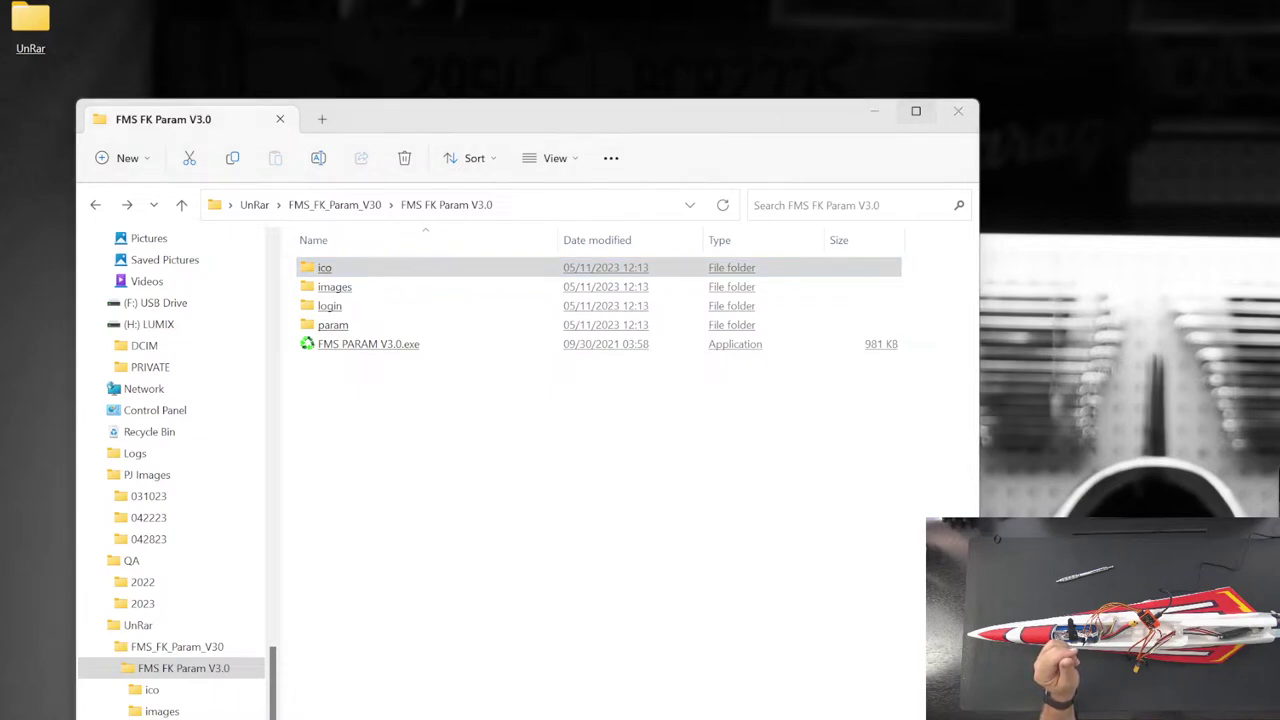
# - Open Device Manager and find the unknown USB device among the Universal Serial Bus controllers
pyautogui.press('super')
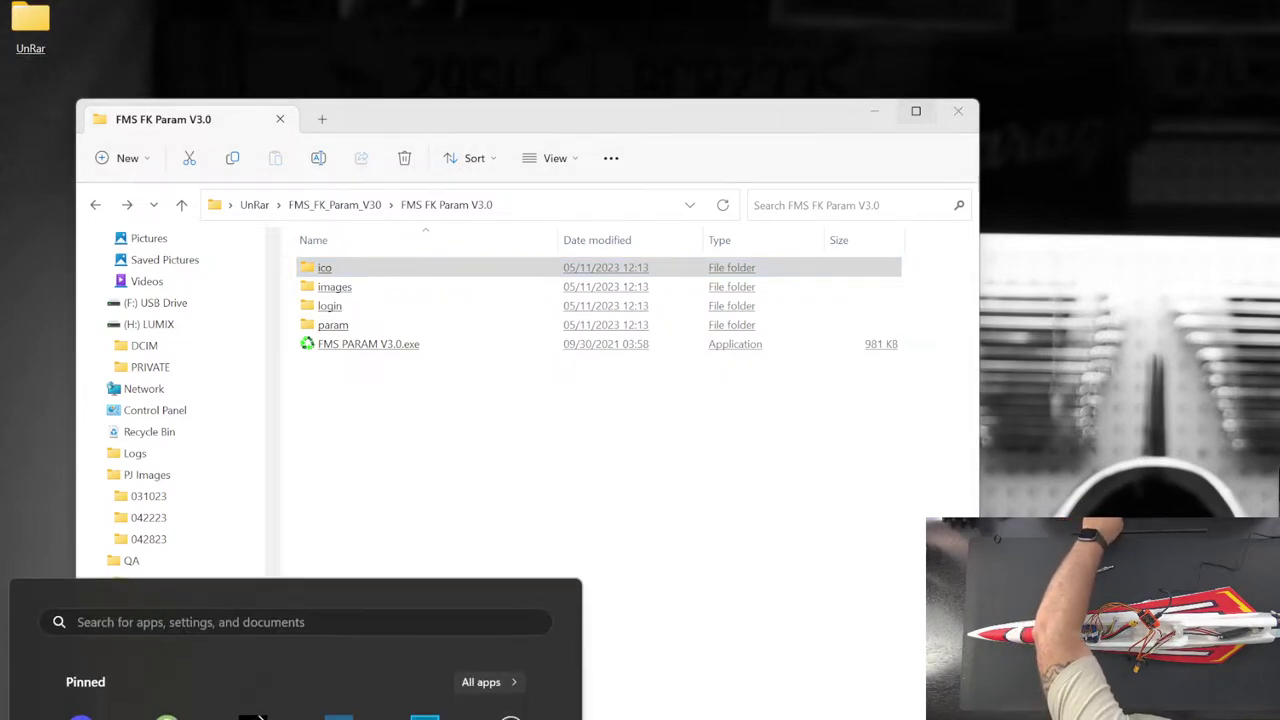
pyautogui.write('dev')
pyautogui.press('Return')
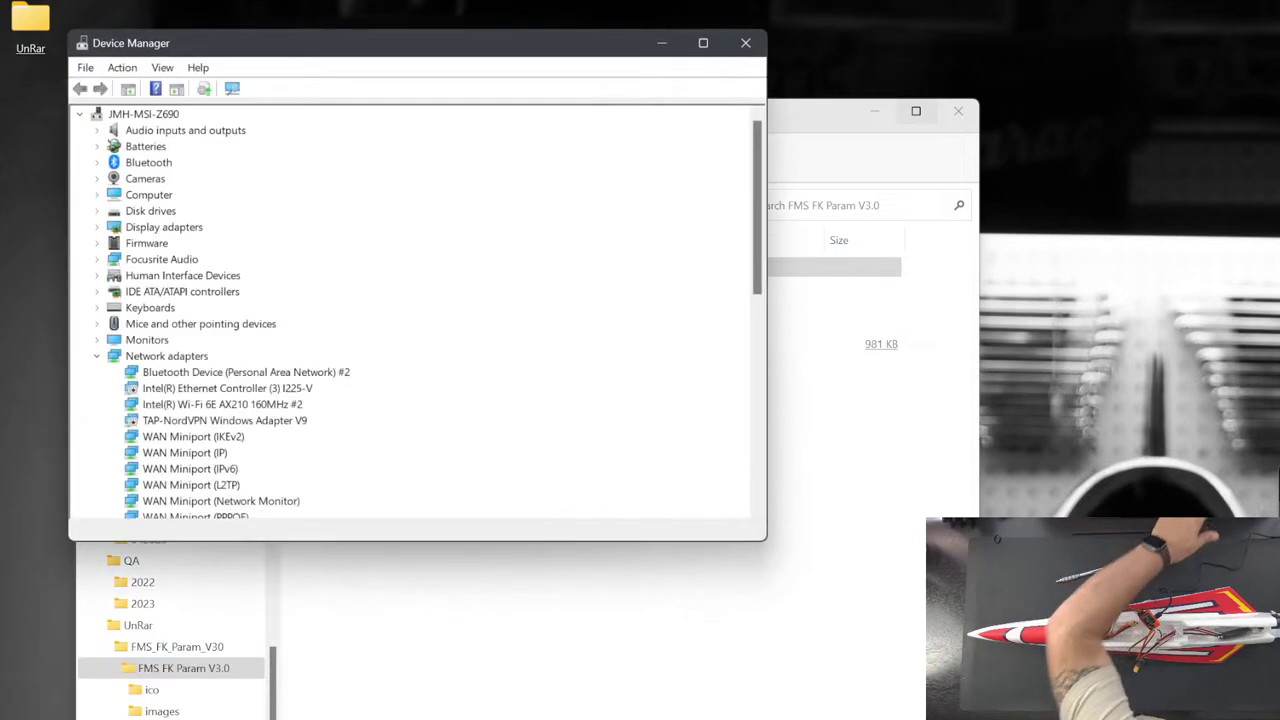
pyautogui.scroll(-8, 302, 370)
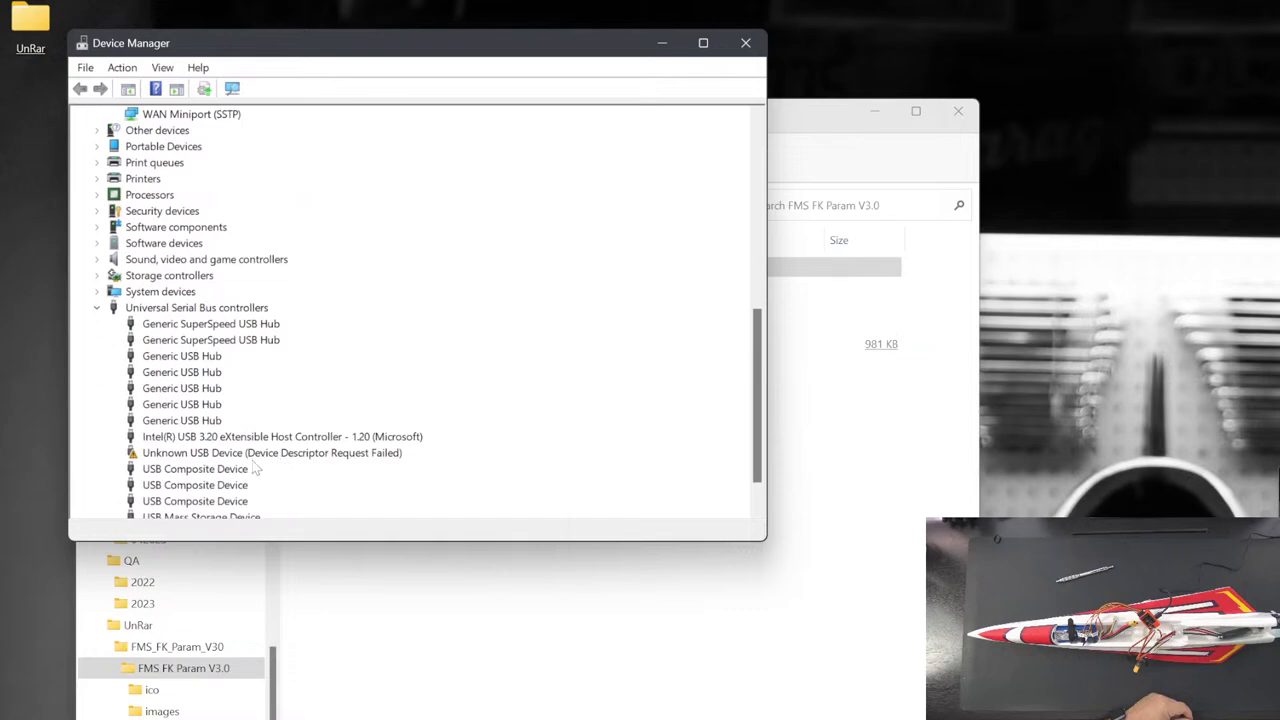
# - Update the driver of Unknown USB Device (Device Descriptor Request Failed) by searching automatically for drivers
pyautogui.click(255, 455)
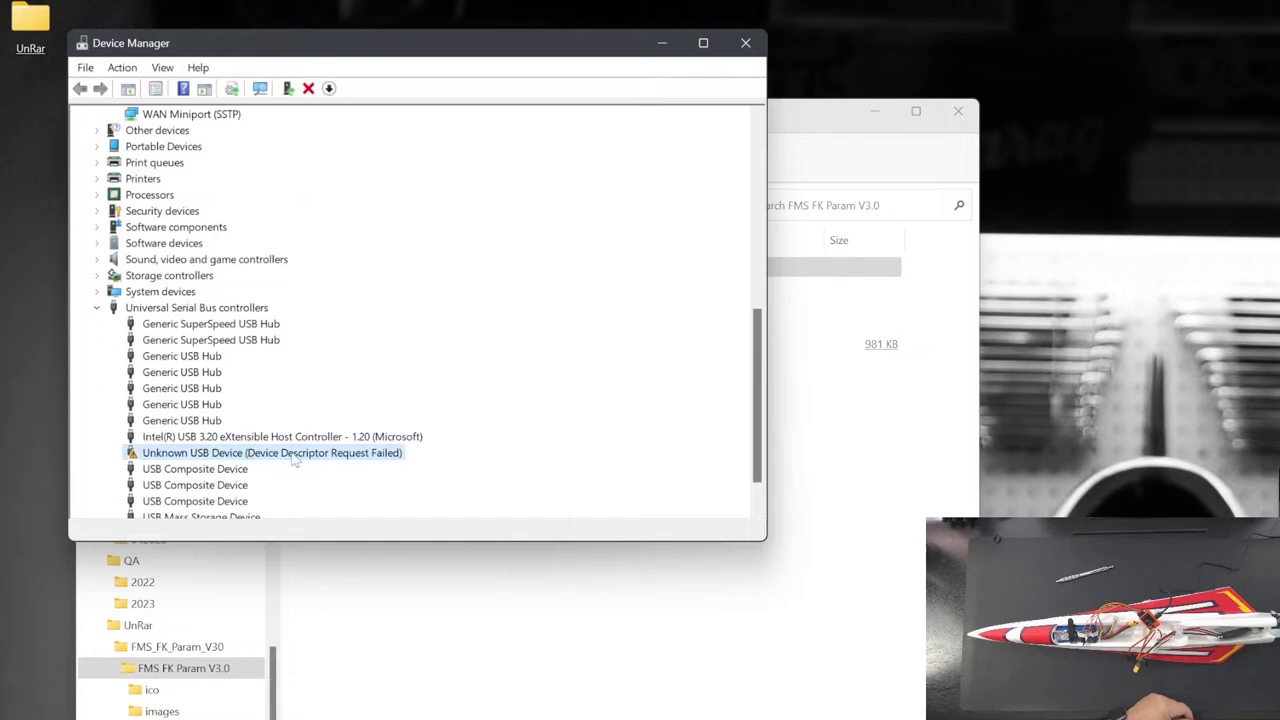
pyautogui.rightClick(295, 457)
pyautogui.click(320, 463)
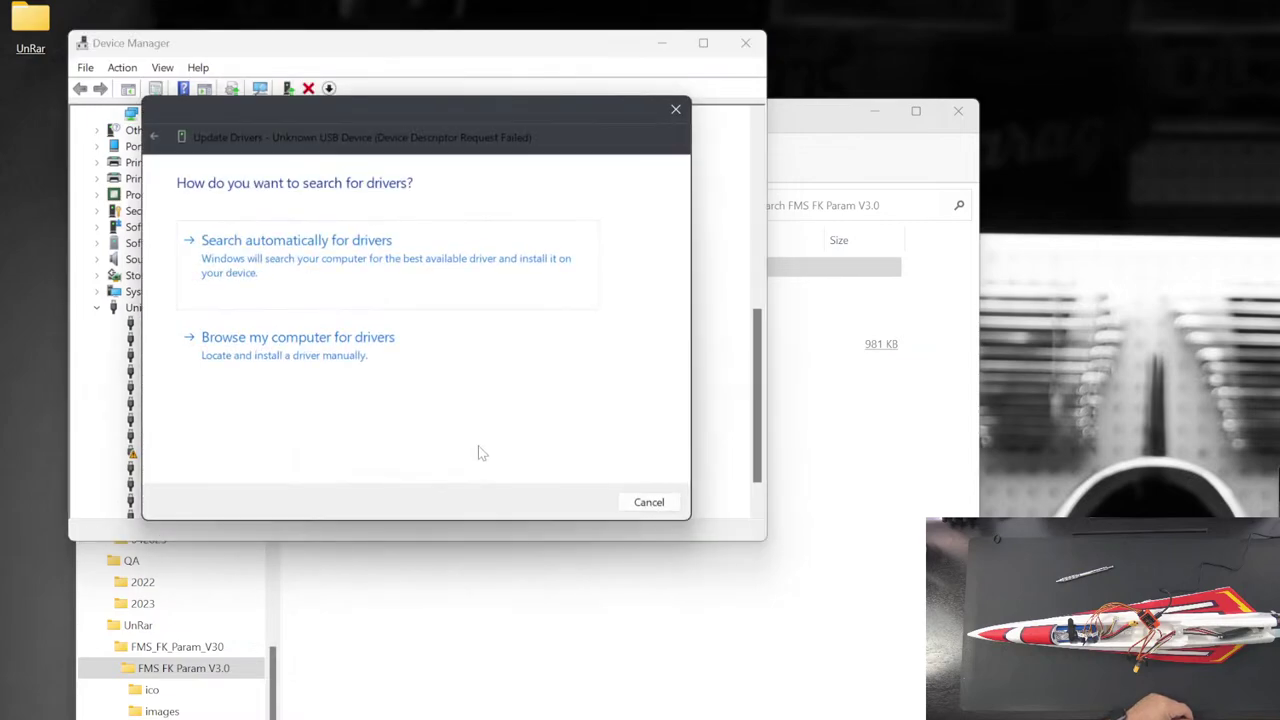
pyautogui.click(342, 262)
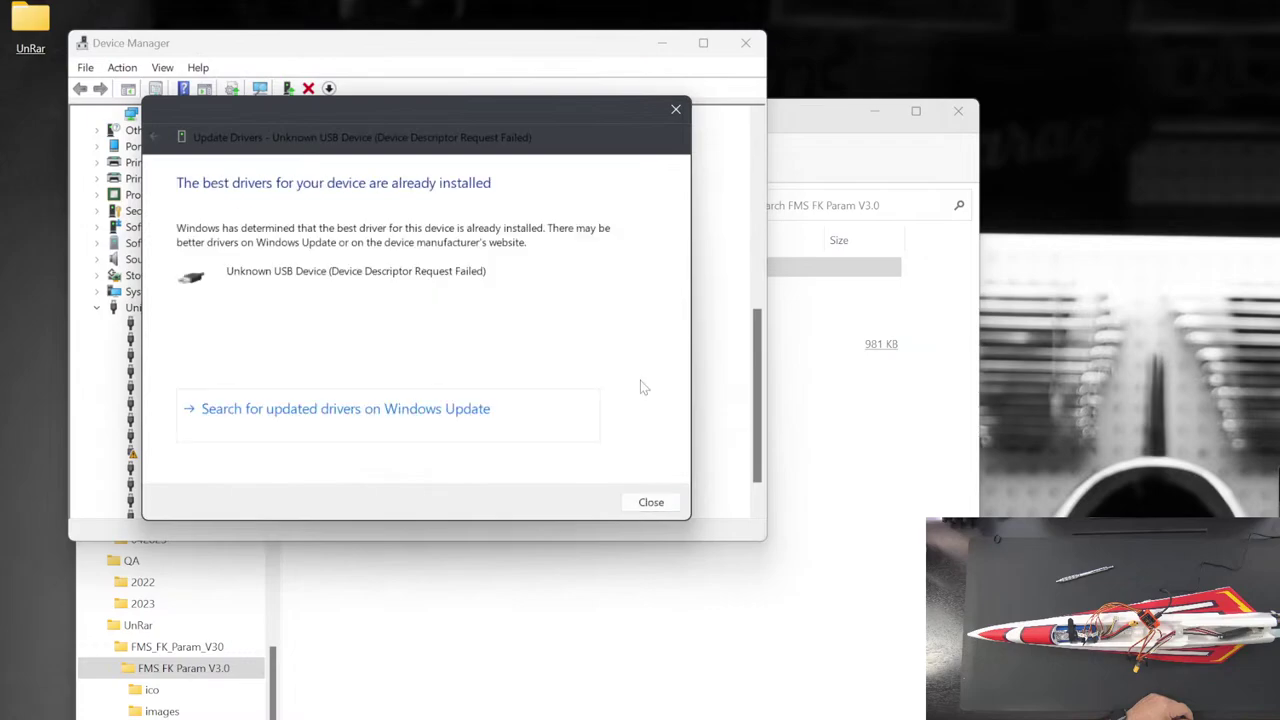
# - Look for updated drivers by running a Windows Update check, and close the Settings window
pyautogui.click(412, 412)
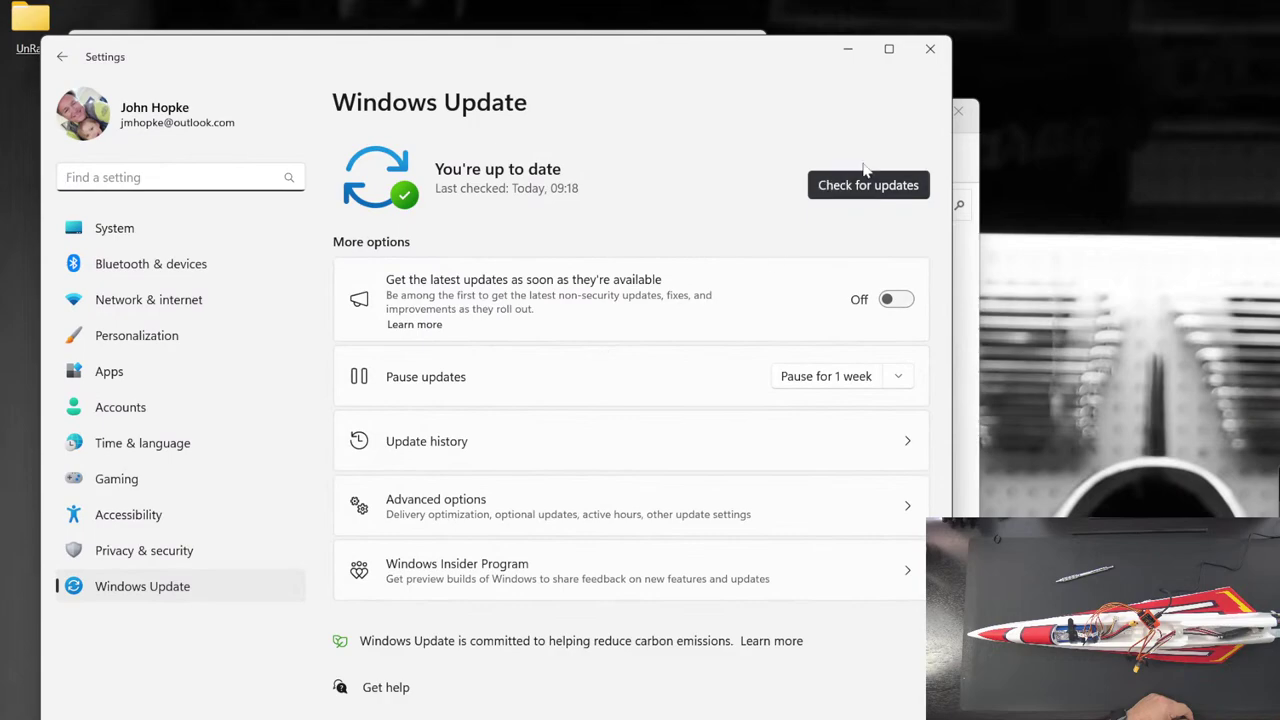
pyautogui.click(866, 176)
pyautogui.moveTo(709, 57); pyautogui.dragTo(528, 5)
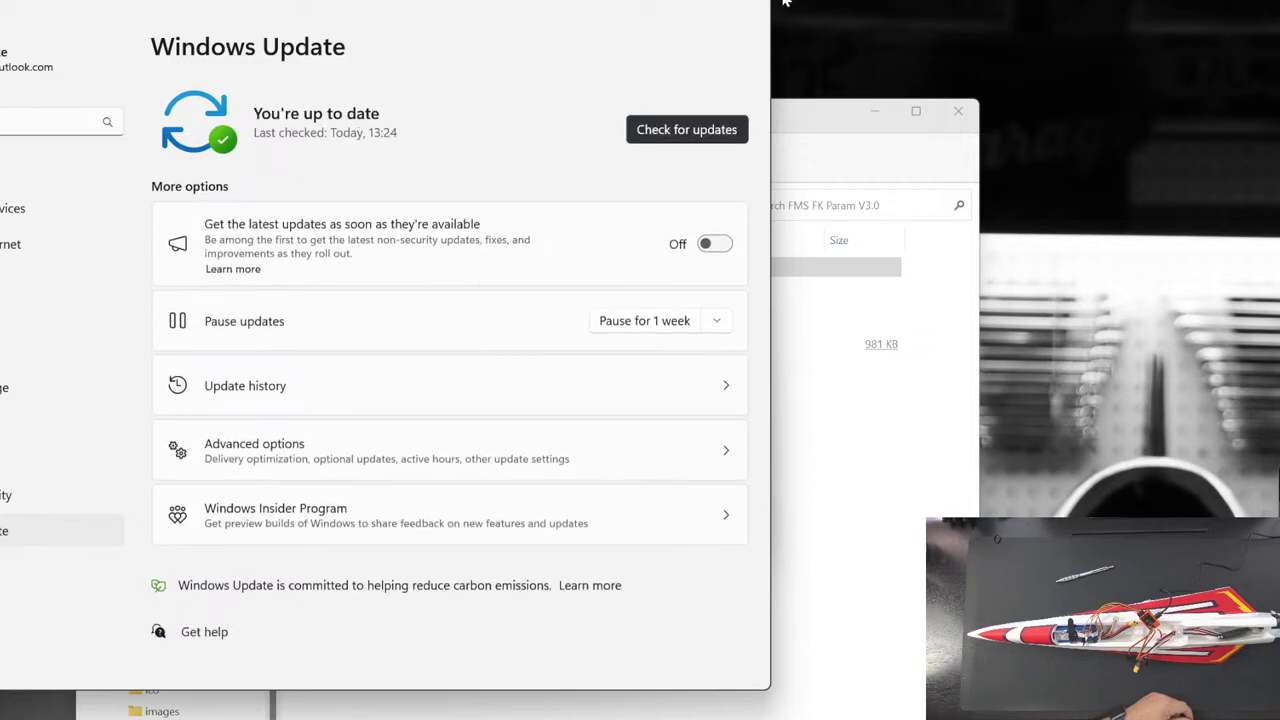
pyautogui.click(743, 3)
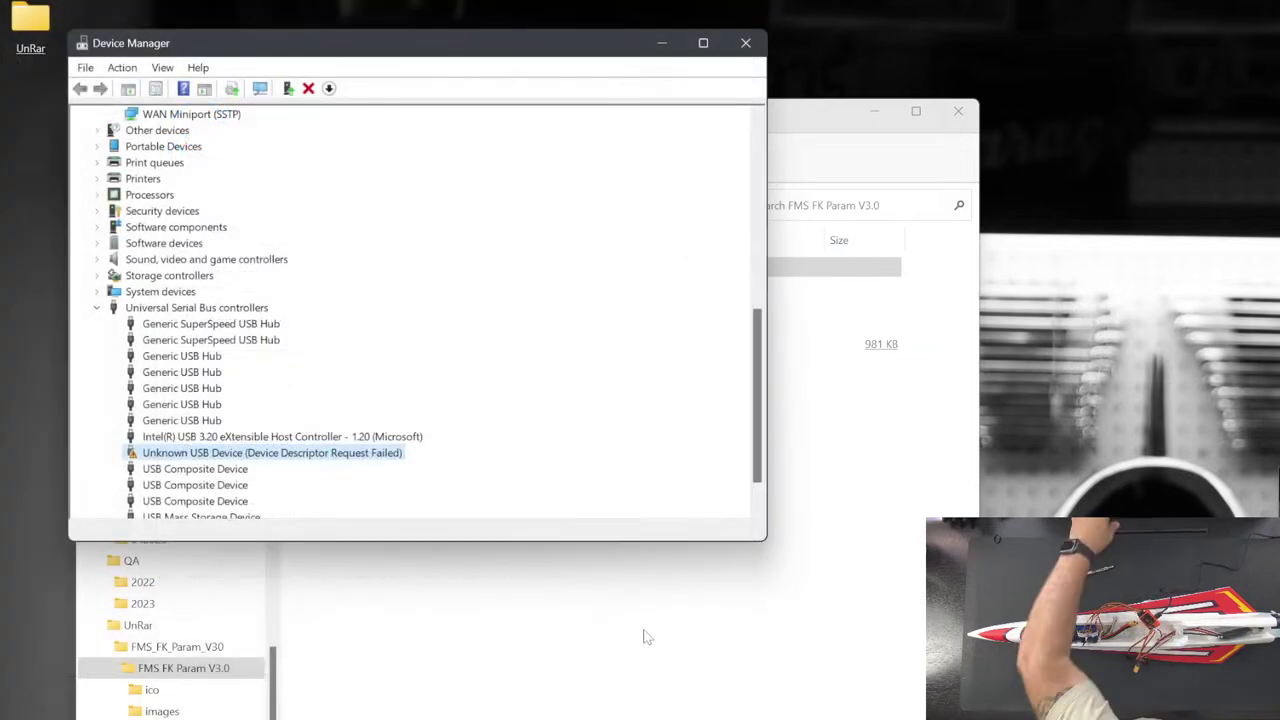
# - Launch zadig-2.8.exe and place its window over Device Manager
pyautogui.press('super')
pyautogui.write('zadig-2.8.exe')
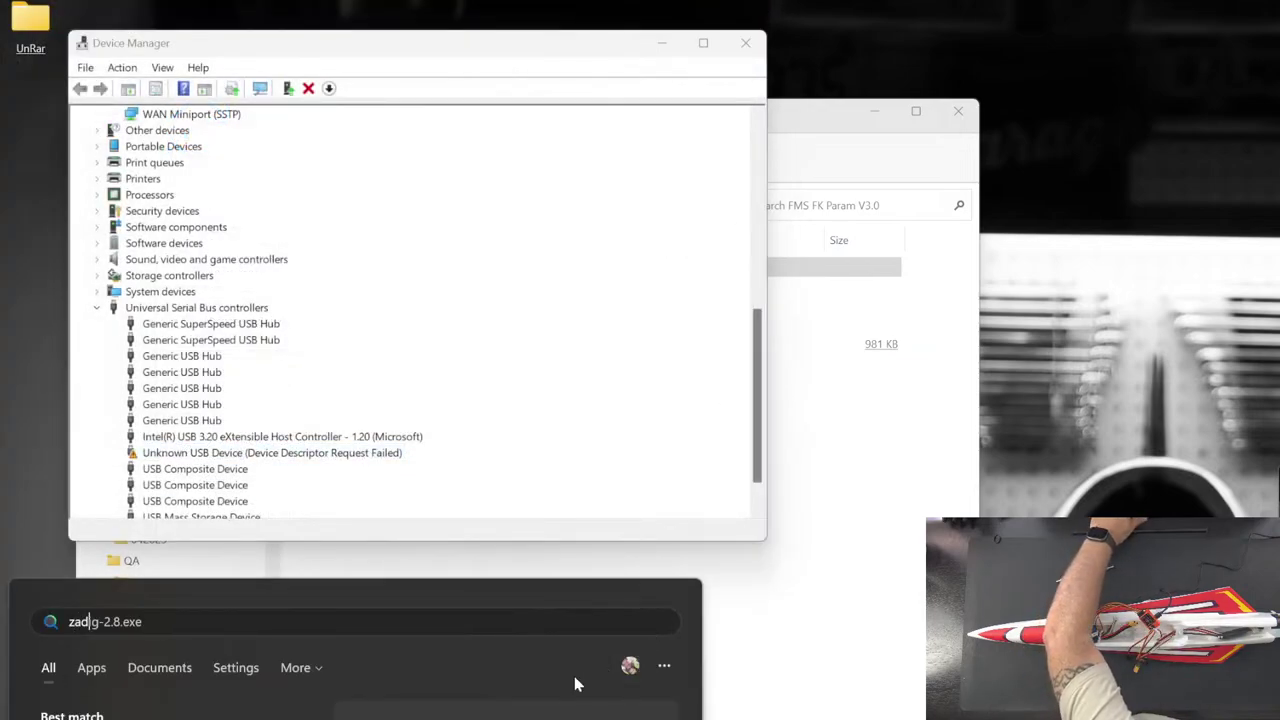
pyautogui.press('Return')
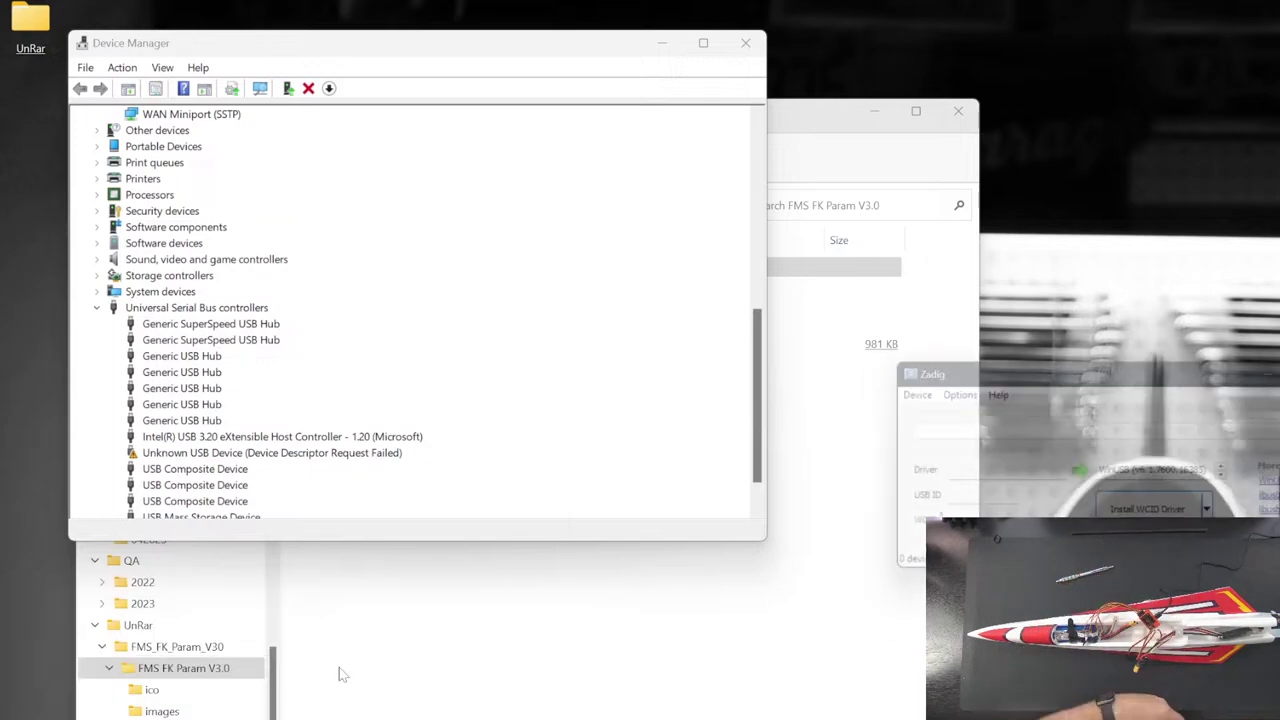
pyautogui.moveTo(1126, 372); pyautogui.dragTo(514, 200)
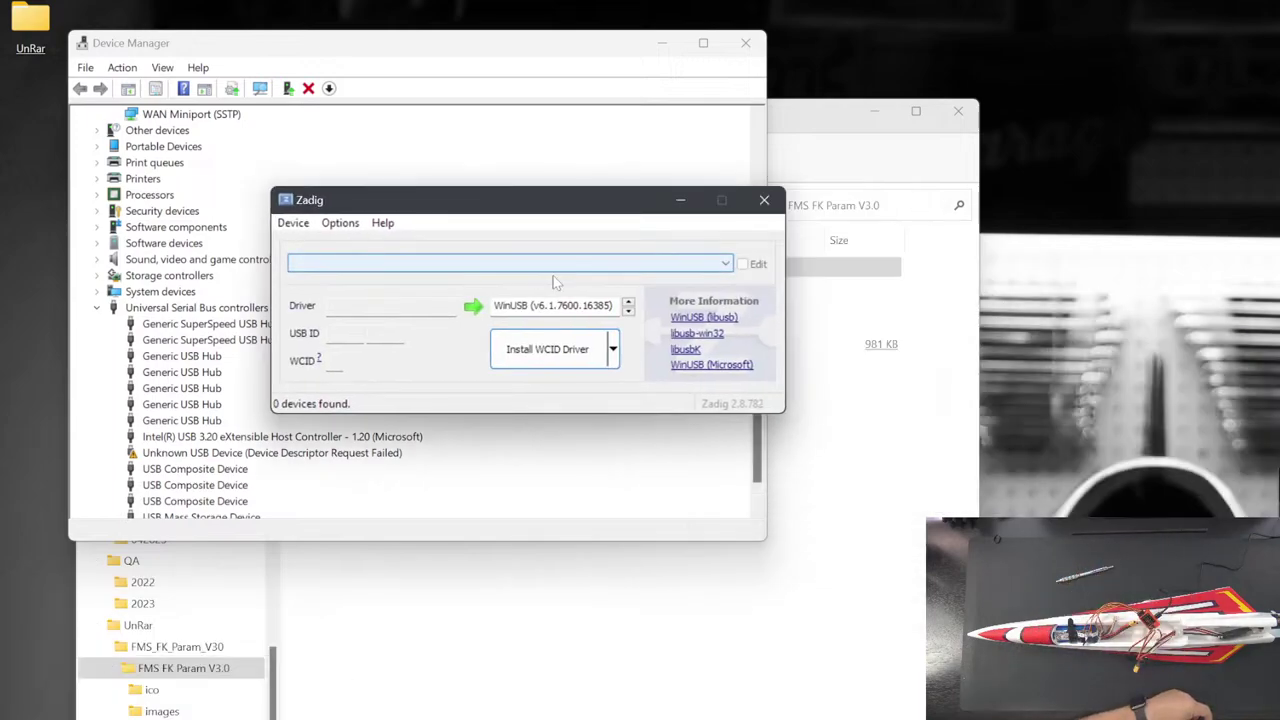
# - List all devices in Zadig and select Unknown USB Device (Device Descriptor Request Failed)
pyautogui.click(548, 264)
pyautogui.click(550, 270)
pyautogui.click(293, 223)
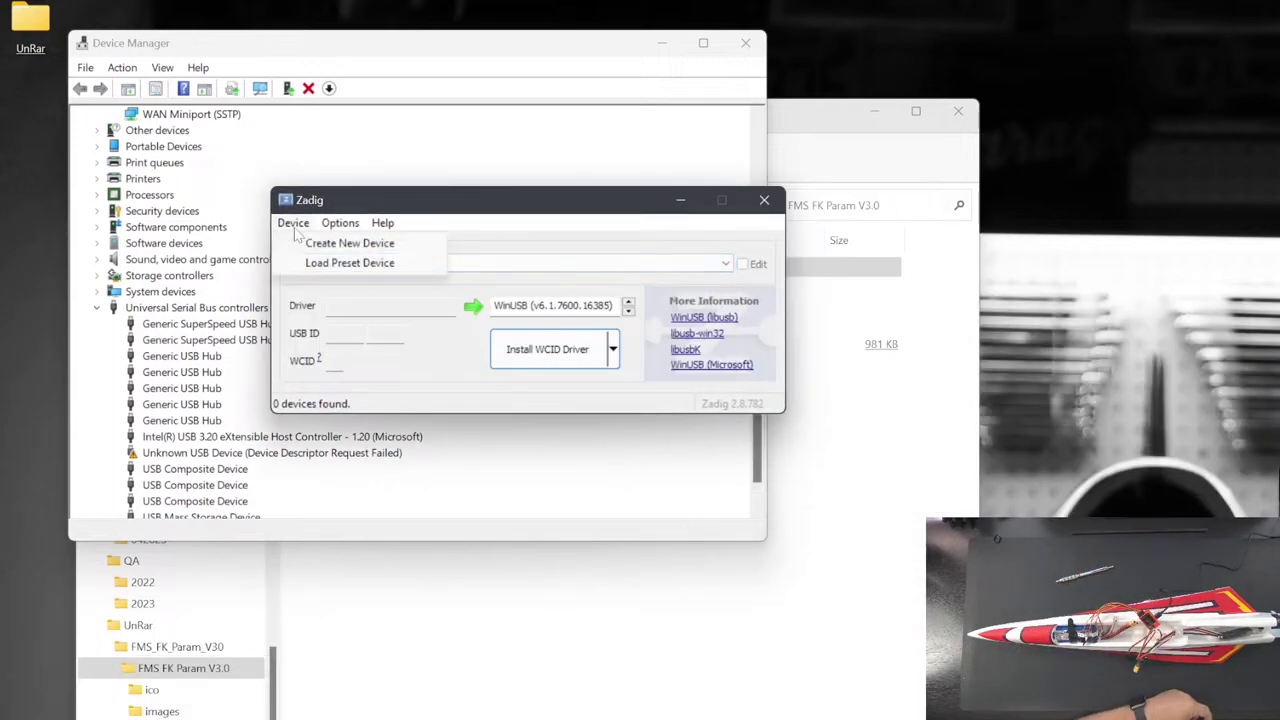
pyautogui.click(296, 223)
pyautogui.click(338, 223)
pyautogui.click(330, 247)
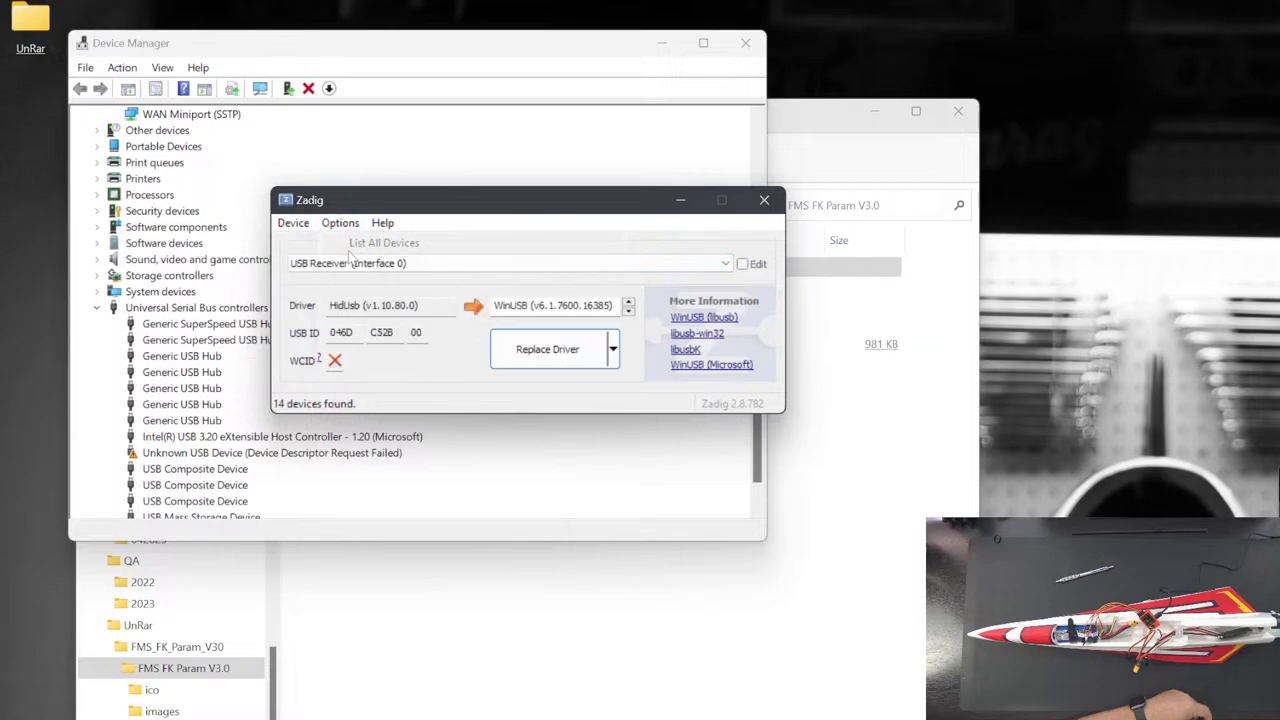
pyautogui.click(360, 264)
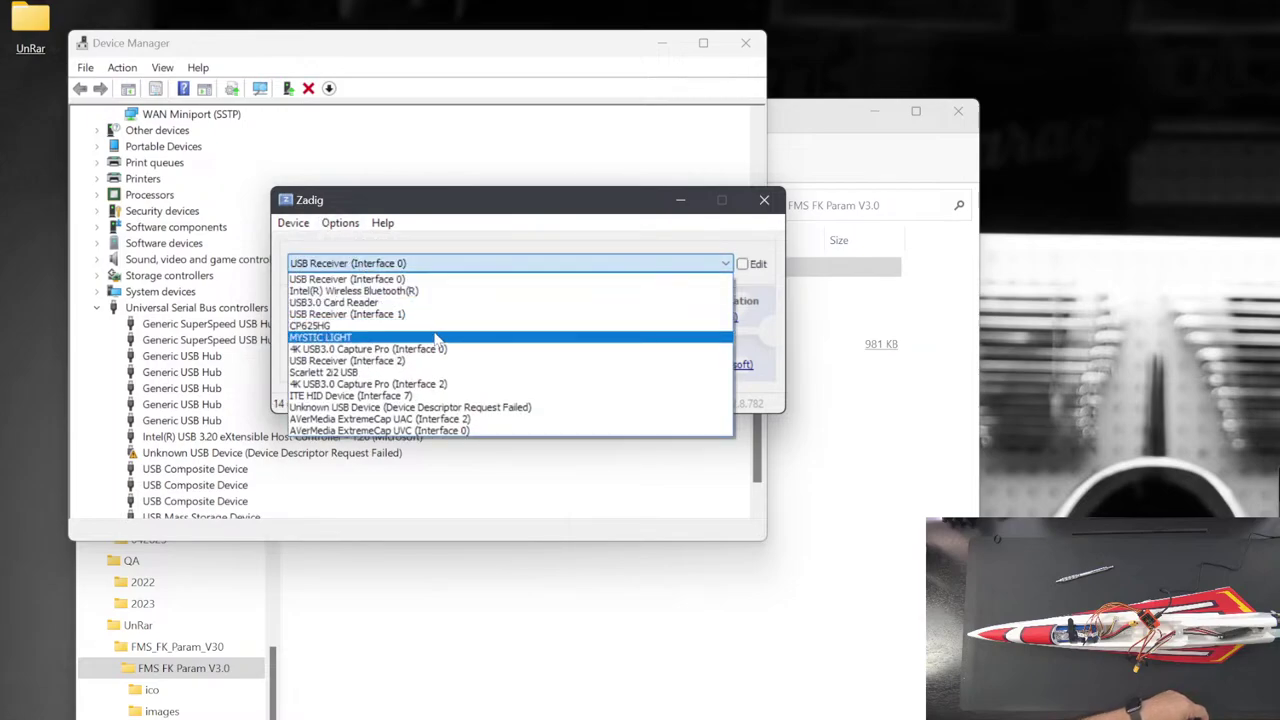
pyautogui.click(486, 407)
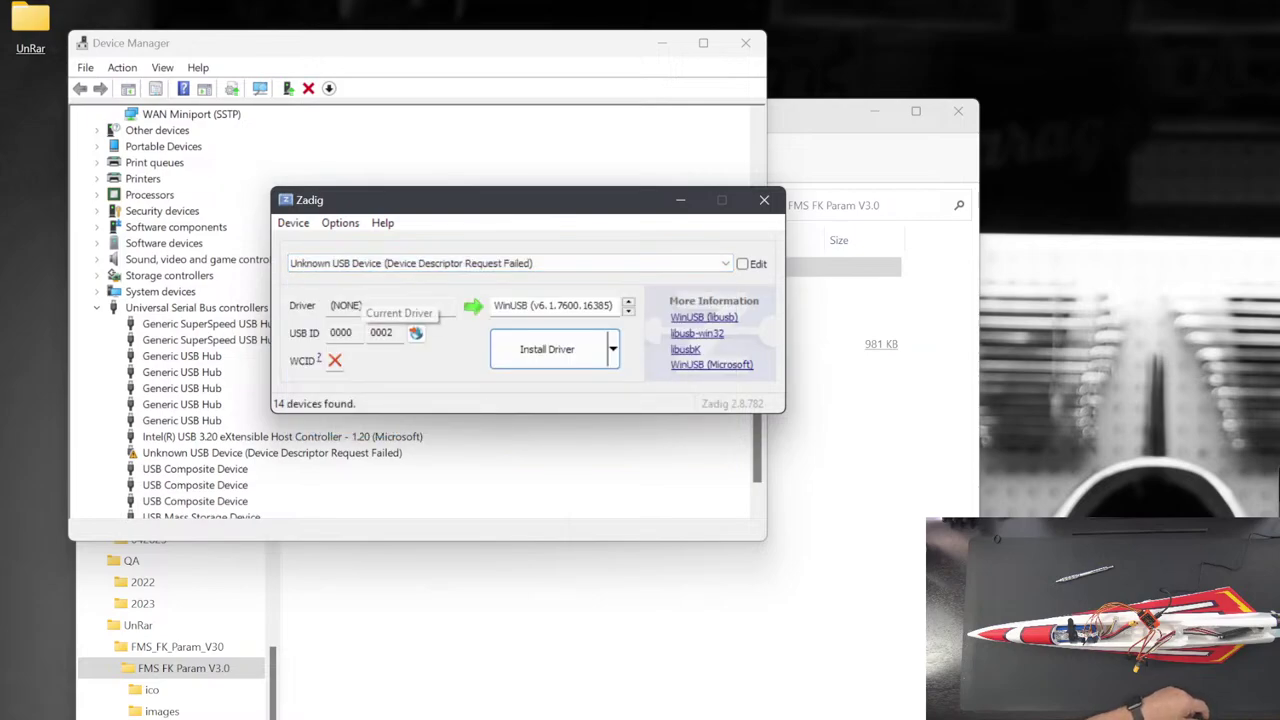
# - Try to install the WinUSB (v6.1.7600.16385) driver for the unknown USB device and dismiss the result
pyautogui.click(547, 350)
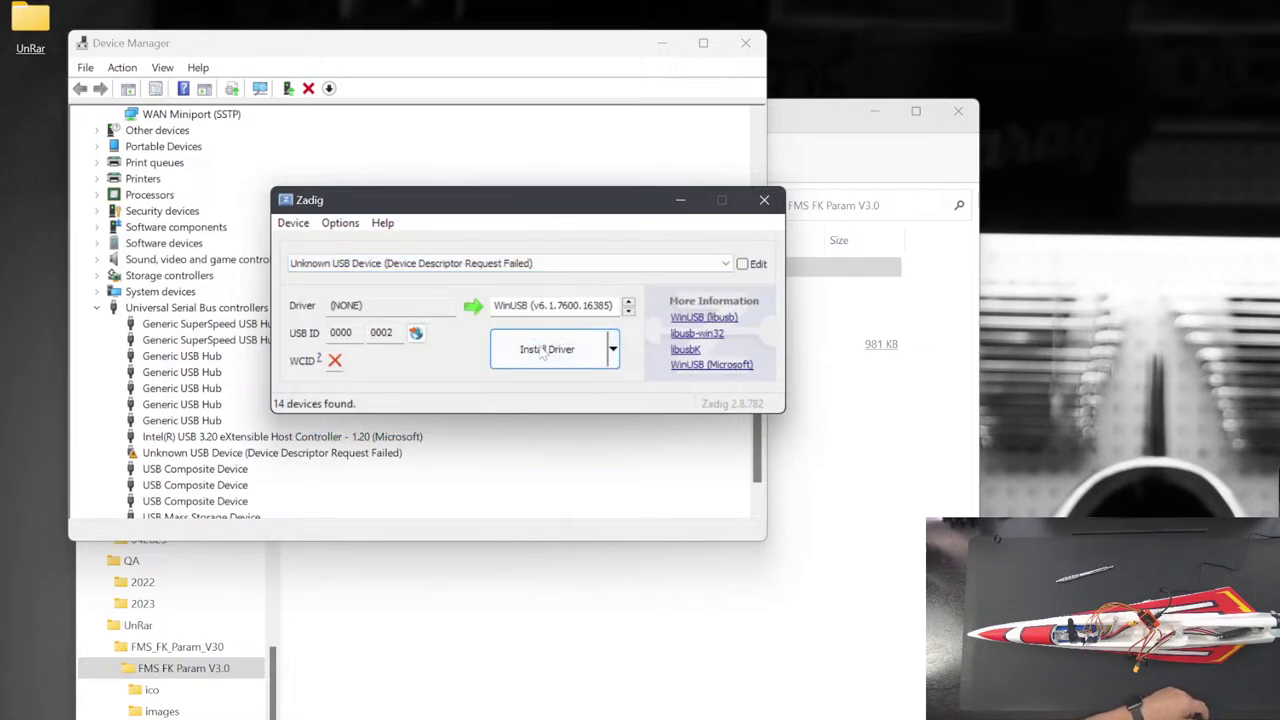
pyautogui.click(538, 347)
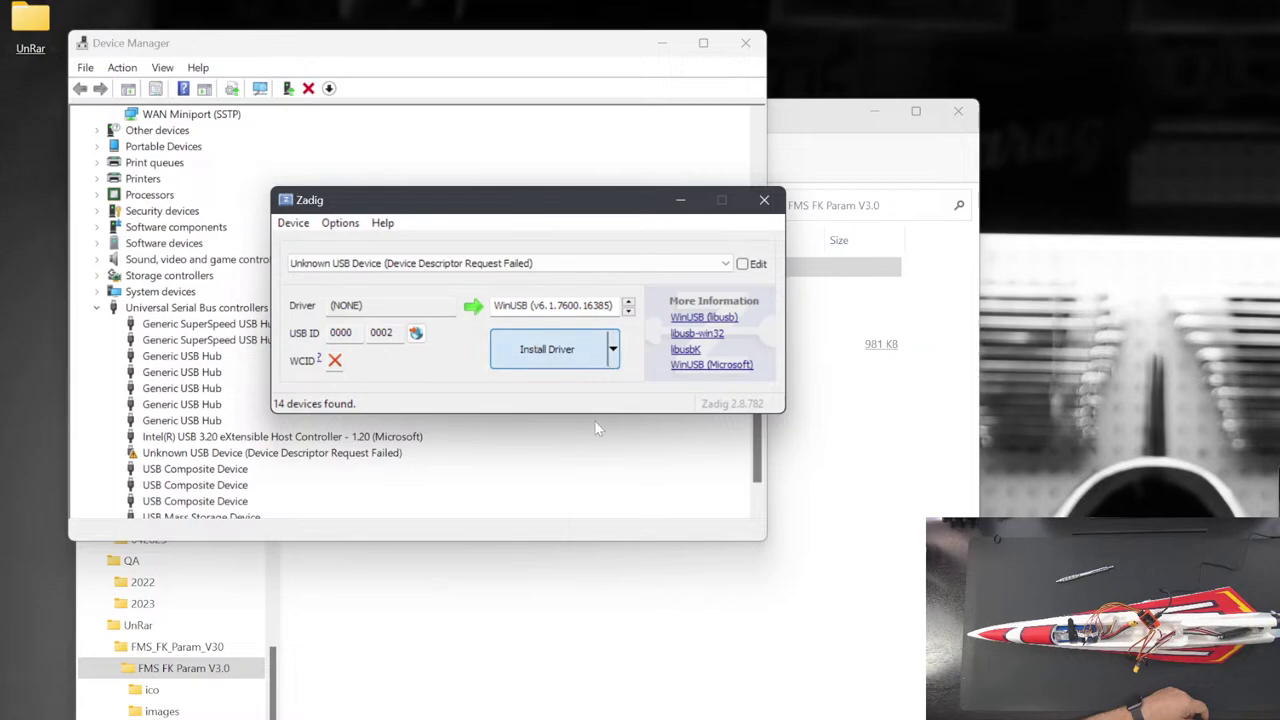
pyautogui.click(566, 362)
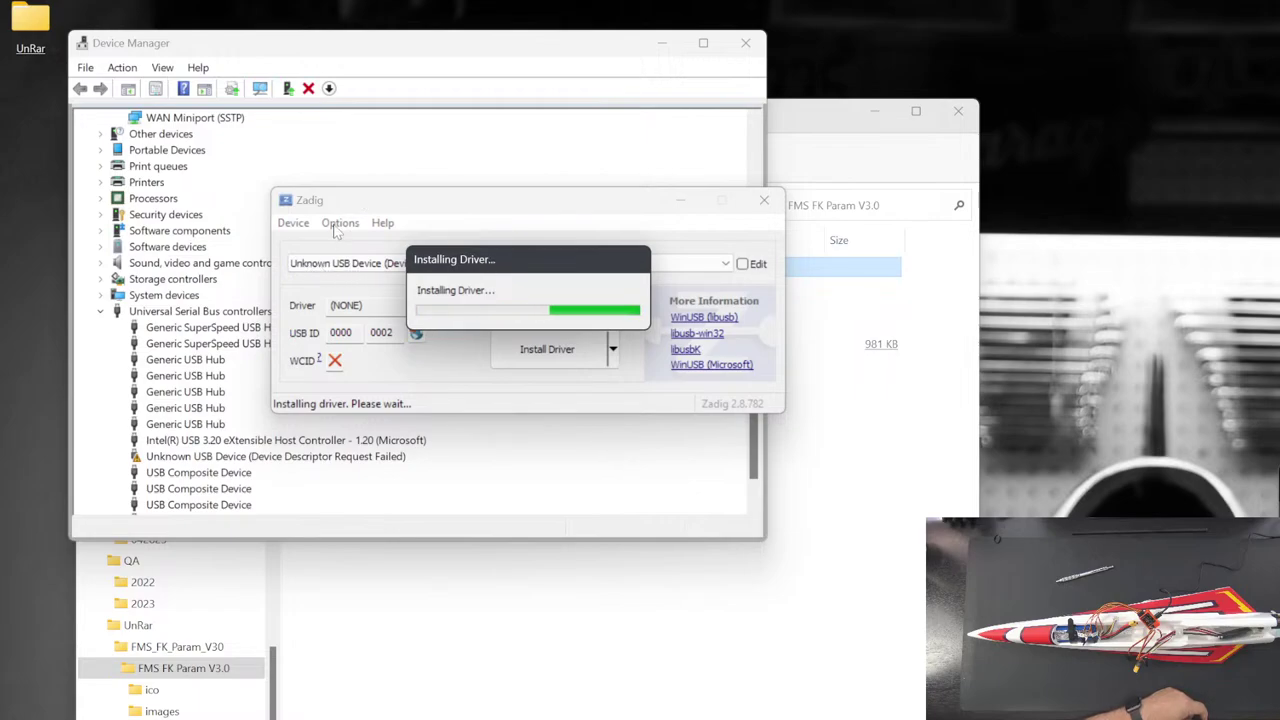
pyautogui.moveTo(416, 250); pyautogui.dragTo(434, 287)
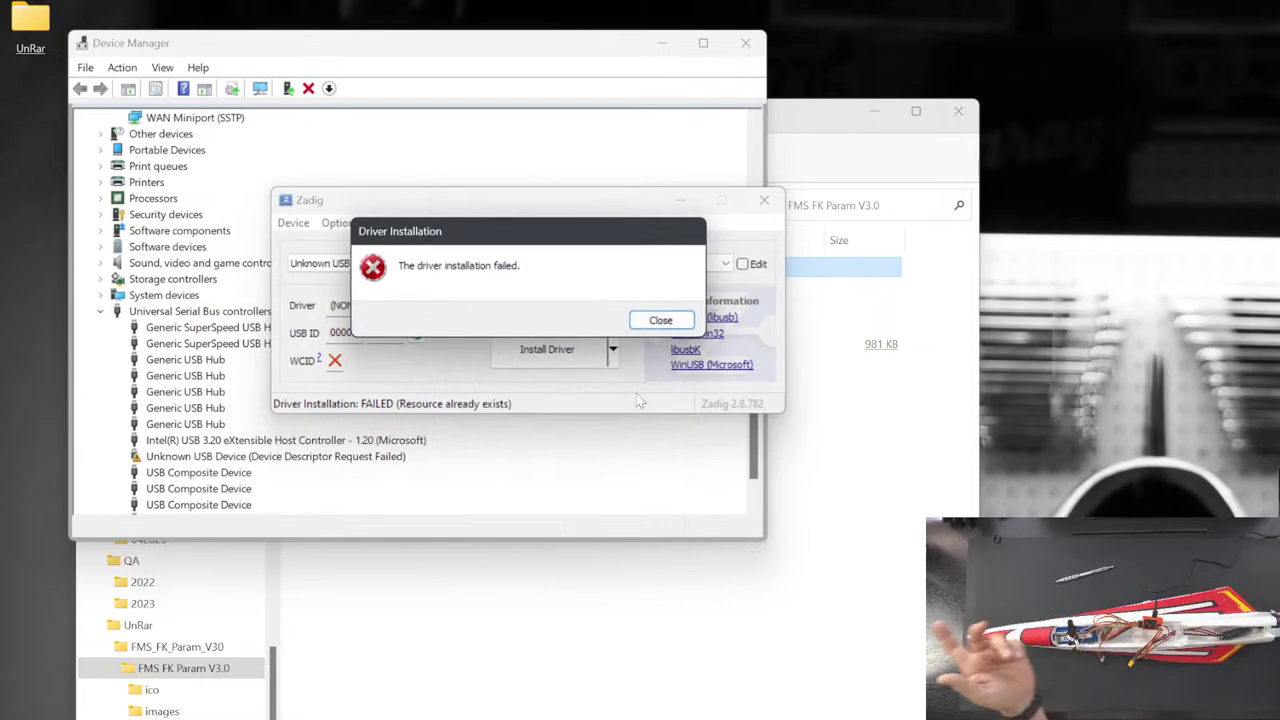
pyautogui.click(661, 321)
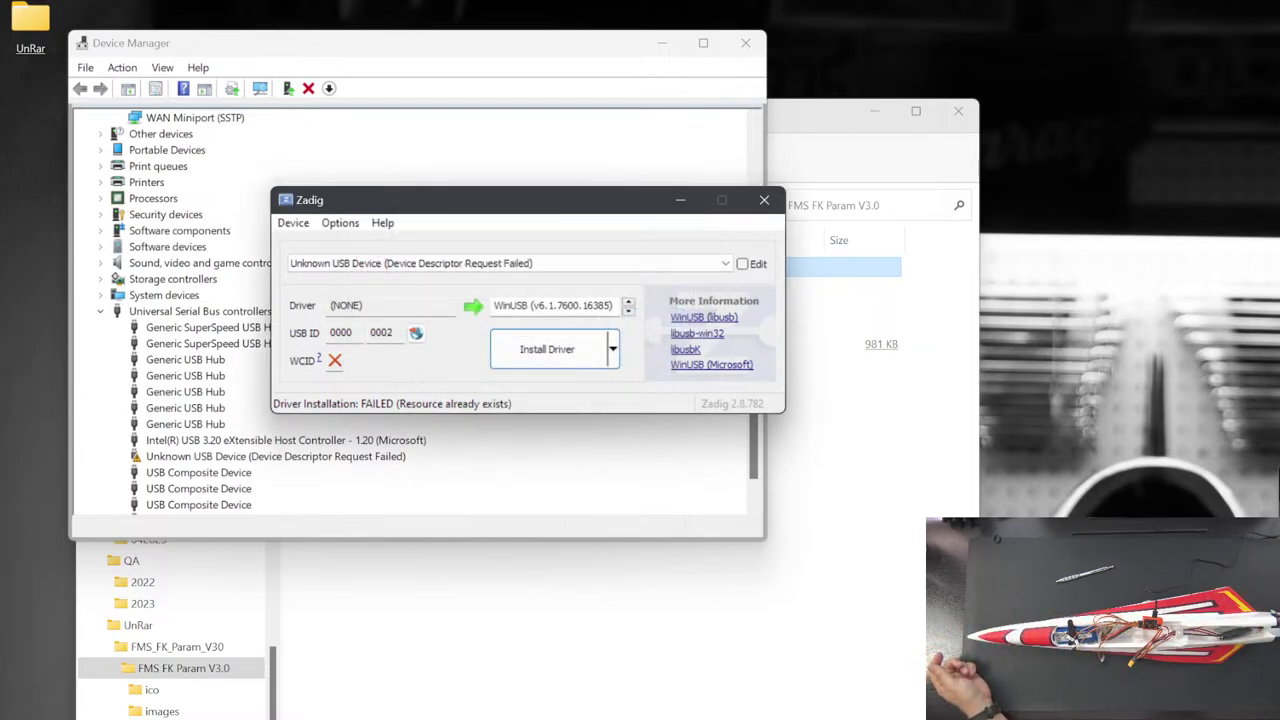
# - Try to install the libusb-win32 (v1.2.7.3) driver for the unknown USB device, and close Zadig
pyautogui.click(628, 314)
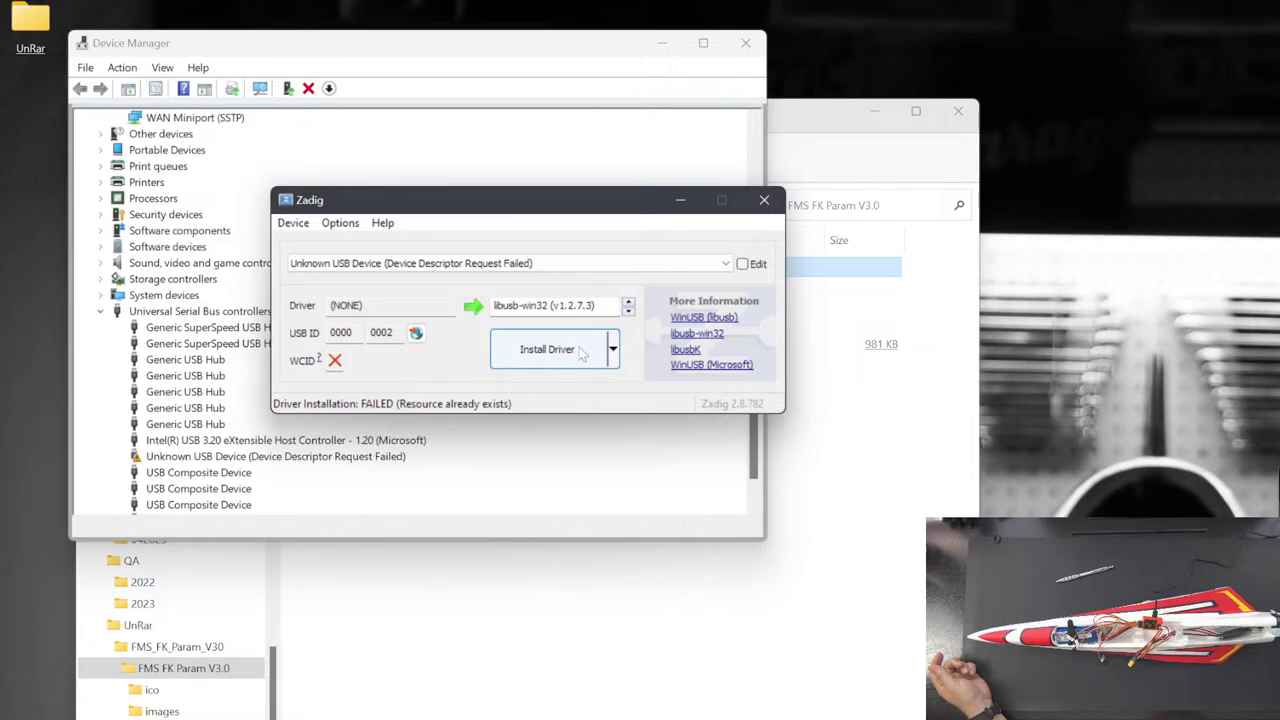
pyautogui.click(627, 308)
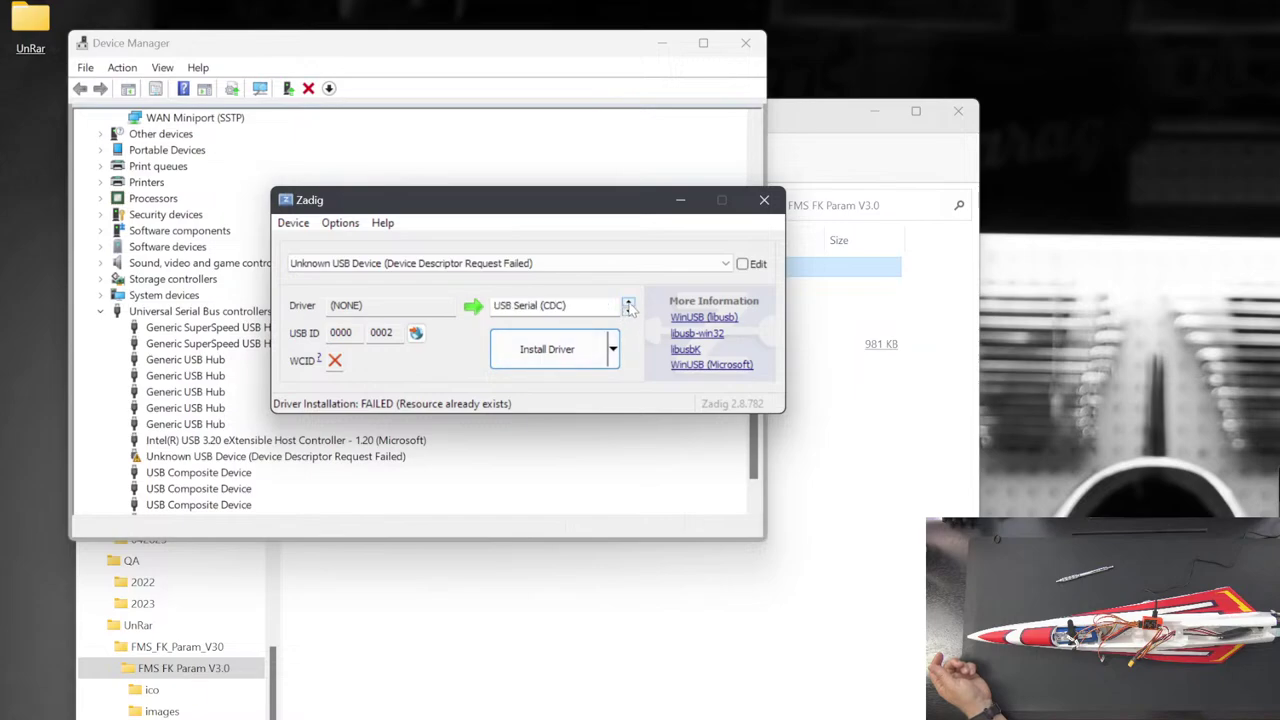
pyautogui.click(629, 308)
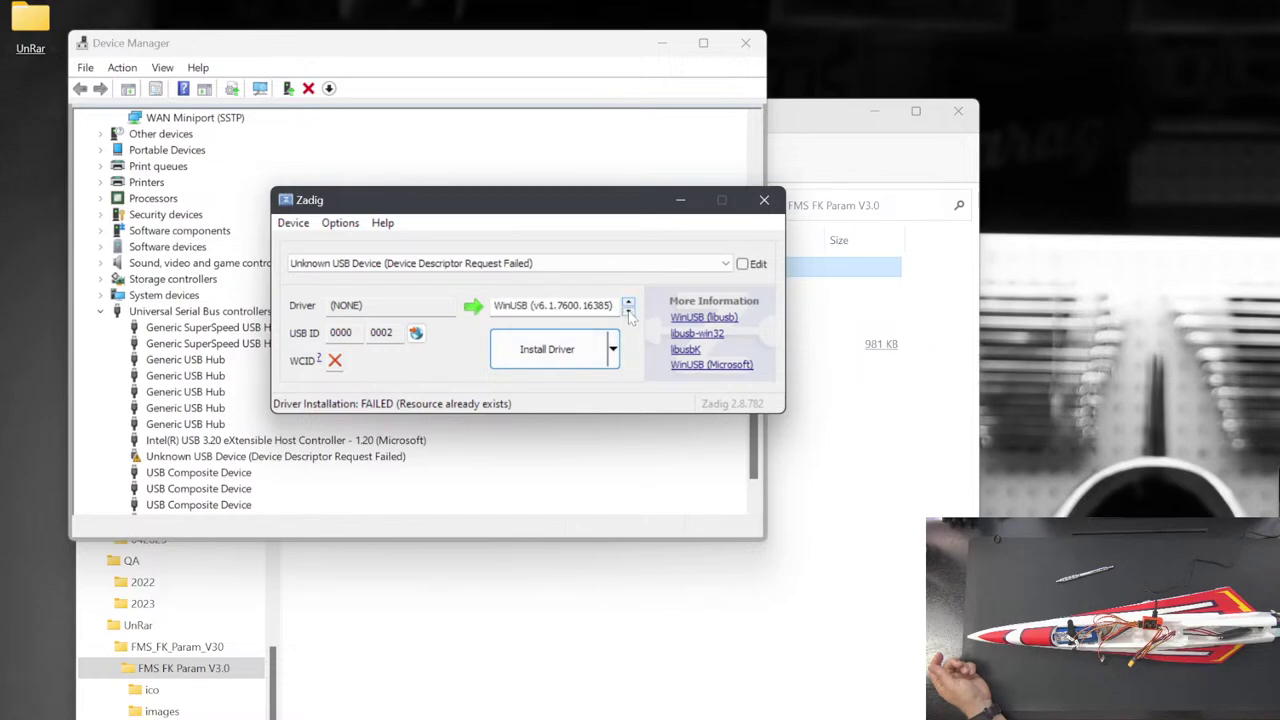
pyautogui.click(629, 313)
pyautogui.click(558, 362)
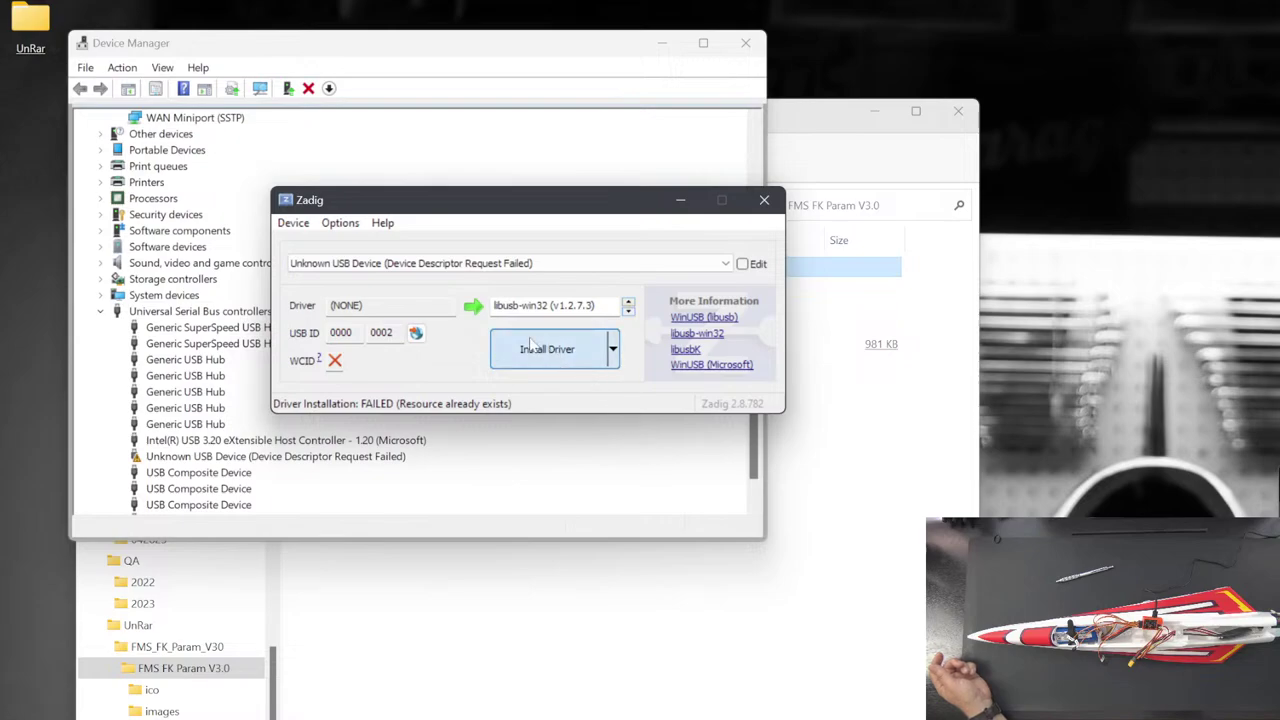
pyautogui.click(550, 364)
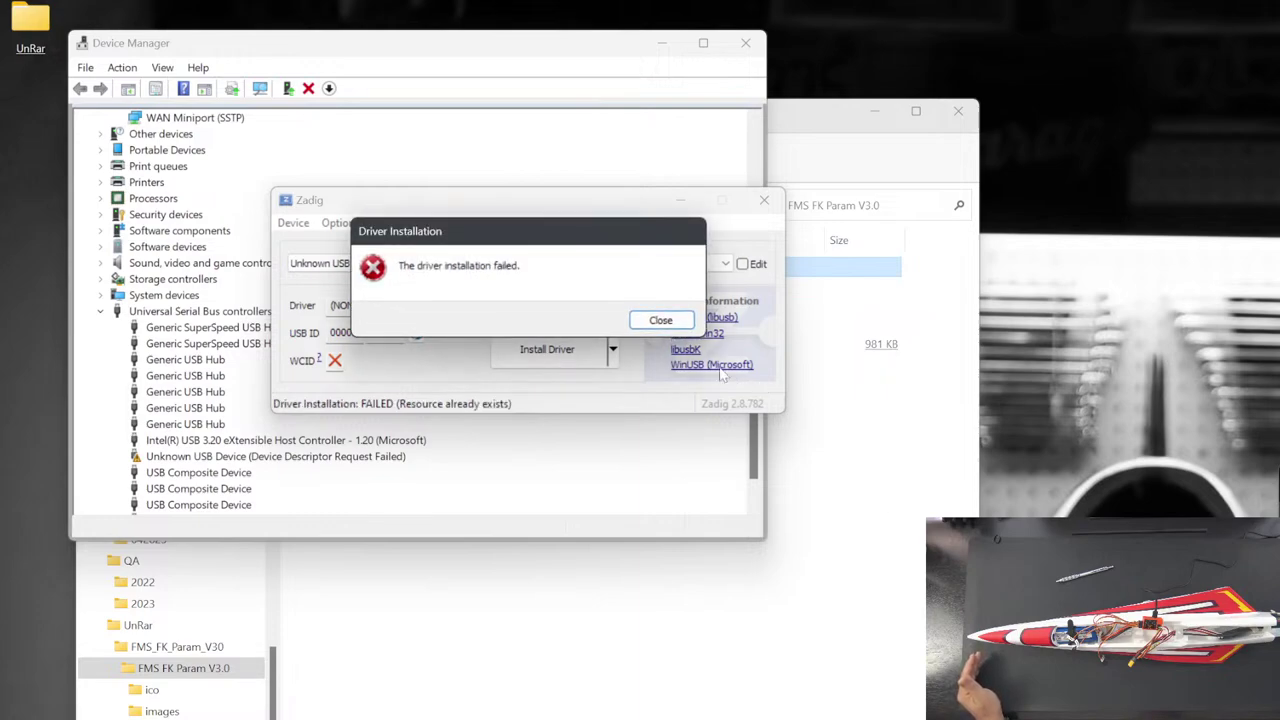
pyautogui.click(665, 325)
pyautogui.click(764, 201)
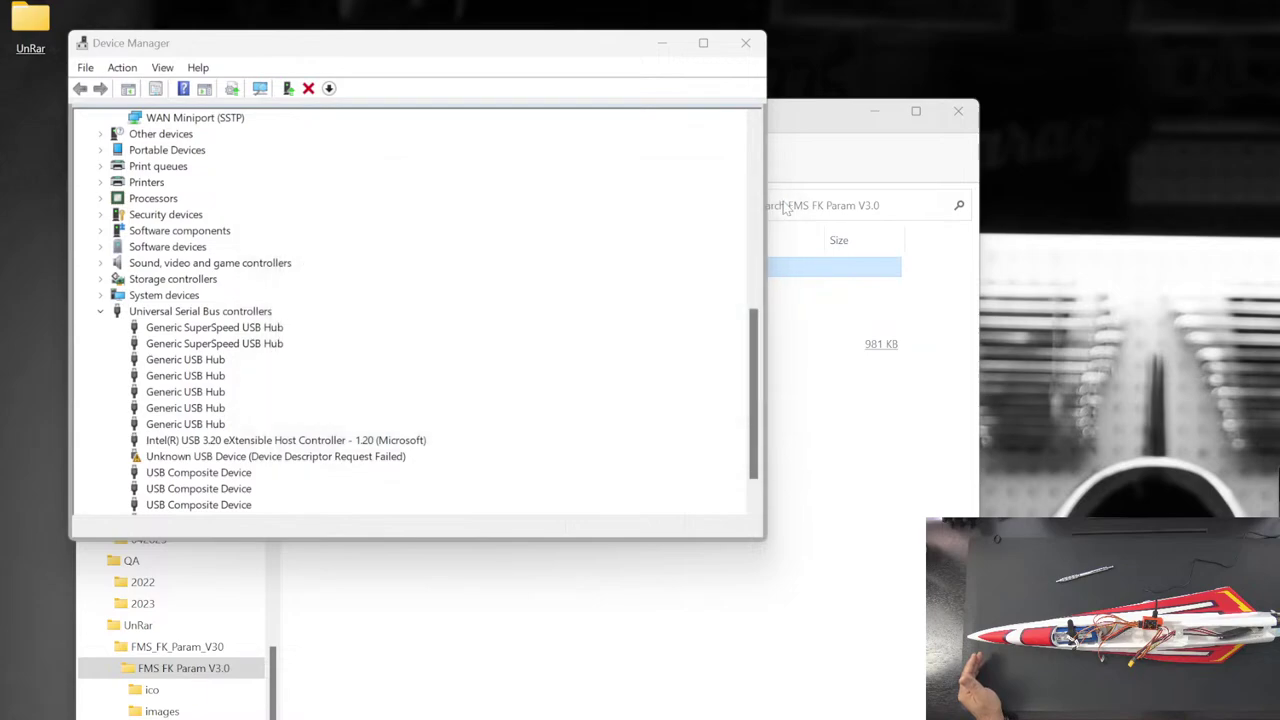